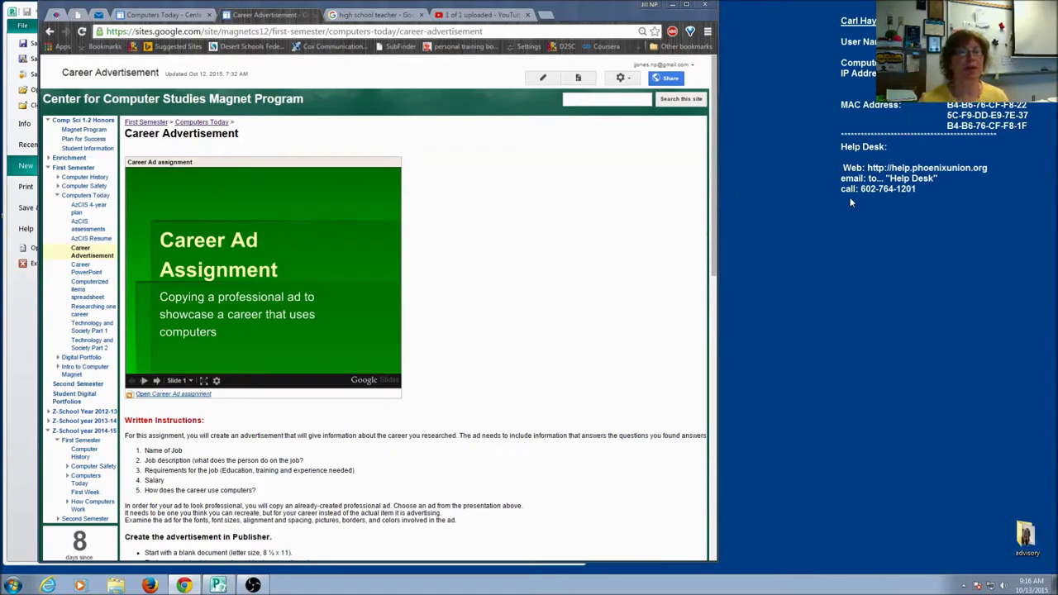
Step: Go to the example ad on slide 12 of the embedded Career Ad assignment slideshow
click(157, 381)
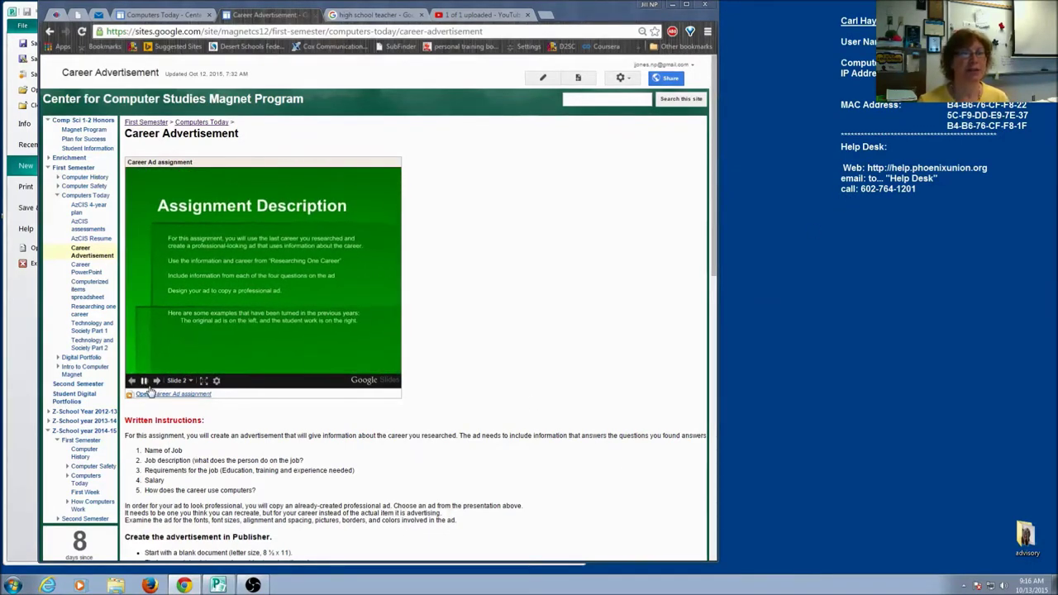
click(179, 381)
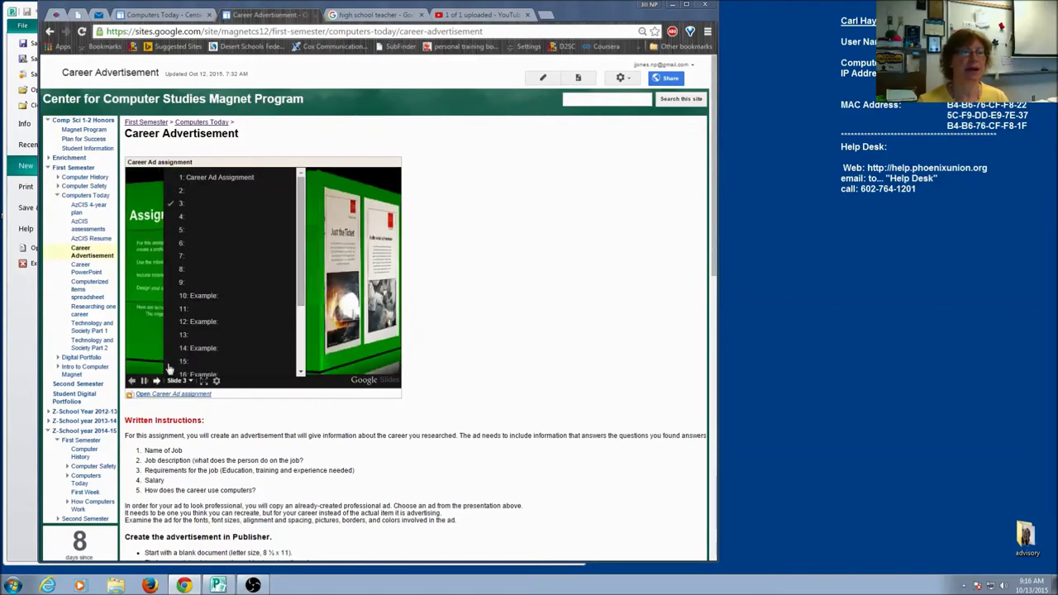
click(192, 321)
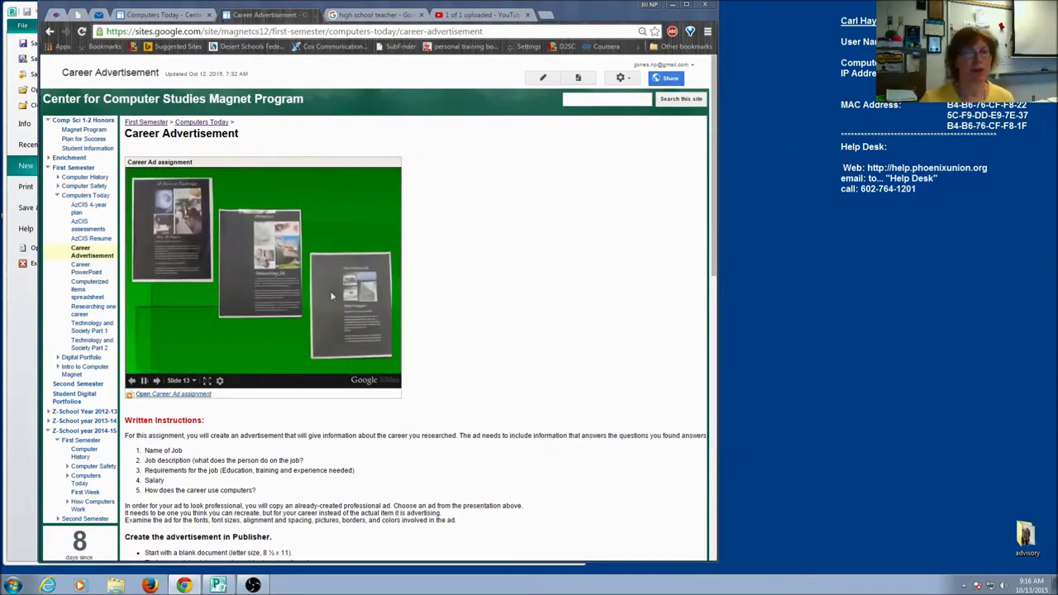
click(133, 382)
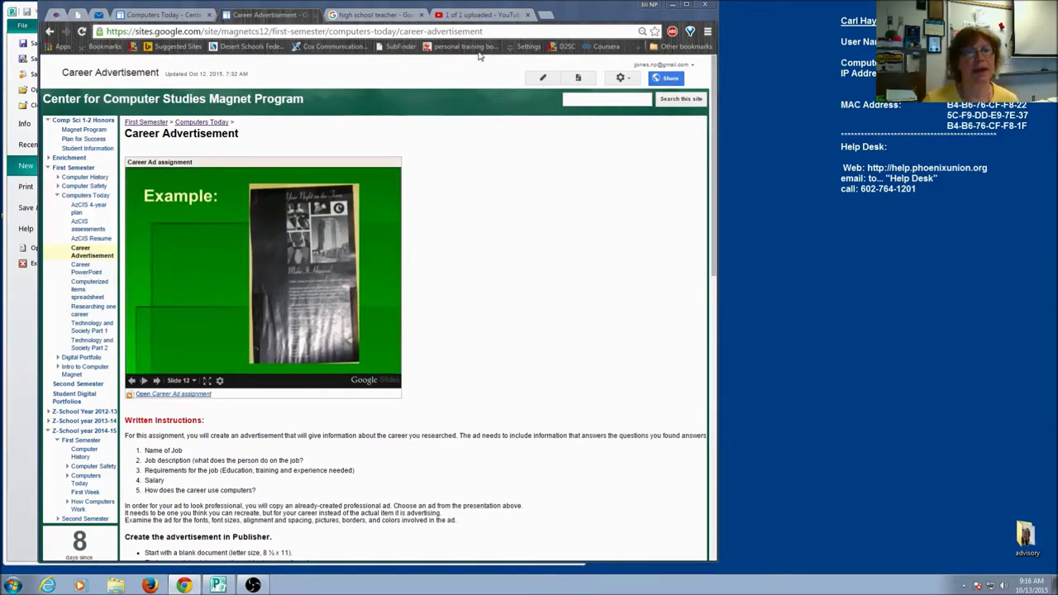
Step: Move the browser window aside to uncover Microsoft Publisher and create a blank 8.5 x 11" publication
drag(597, 15, 768, 32)
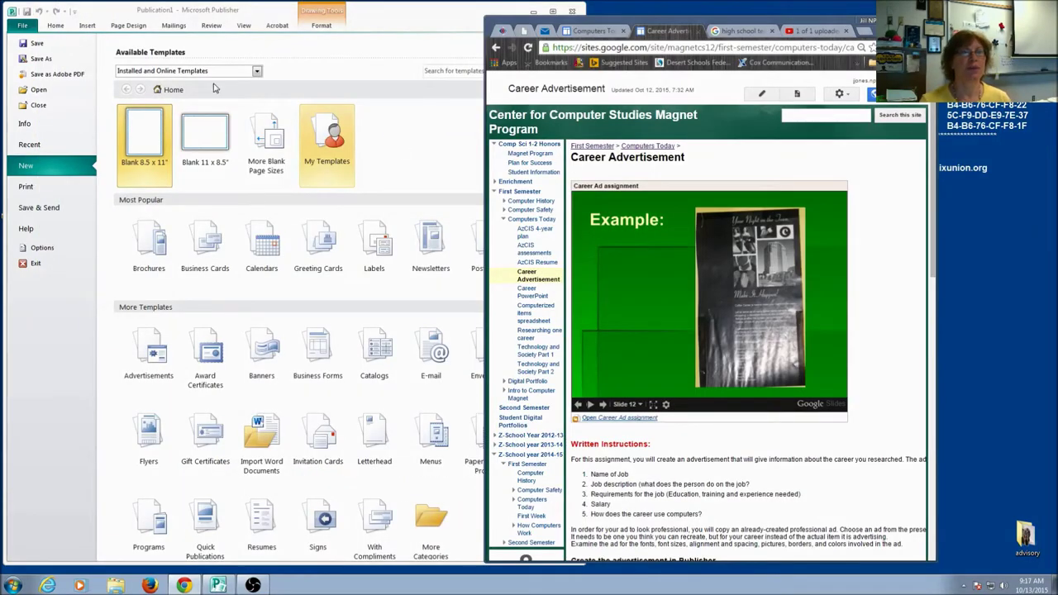
double_click(144, 135)
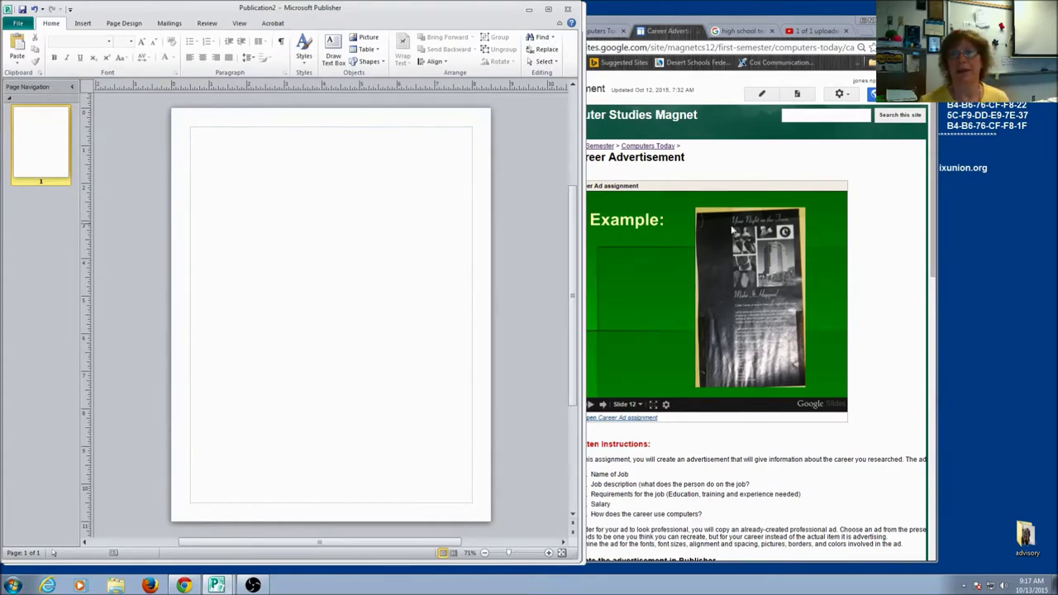
Step: Draw a rectangle about 8.29 x 10.78 in covering the whole page and fill it with black
click(84, 24)
click(139, 50)
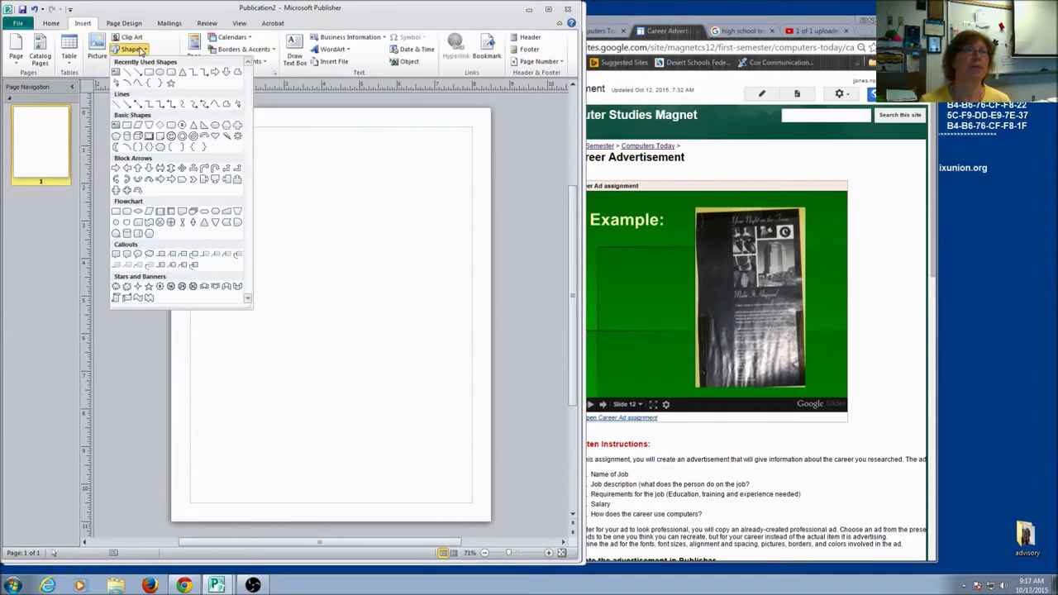
click(149, 72)
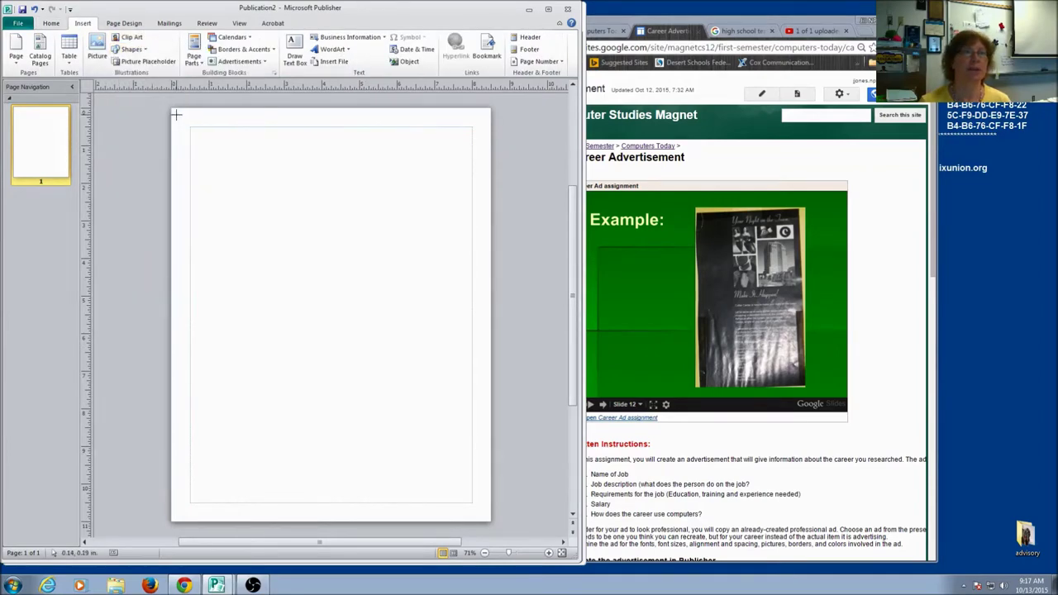
drag(175, 111, 487, 517)
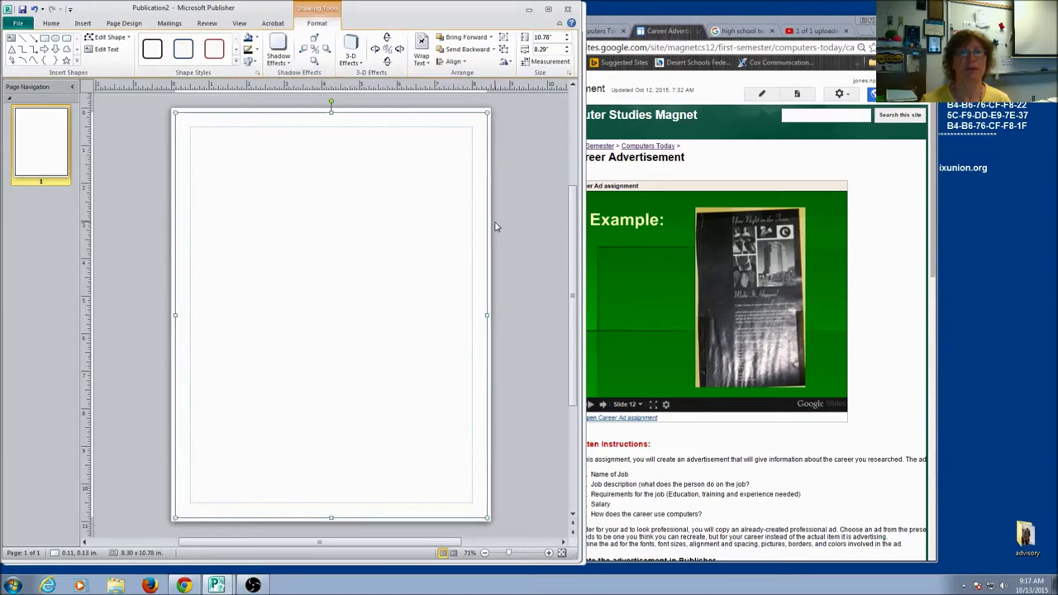
click(258, 38)
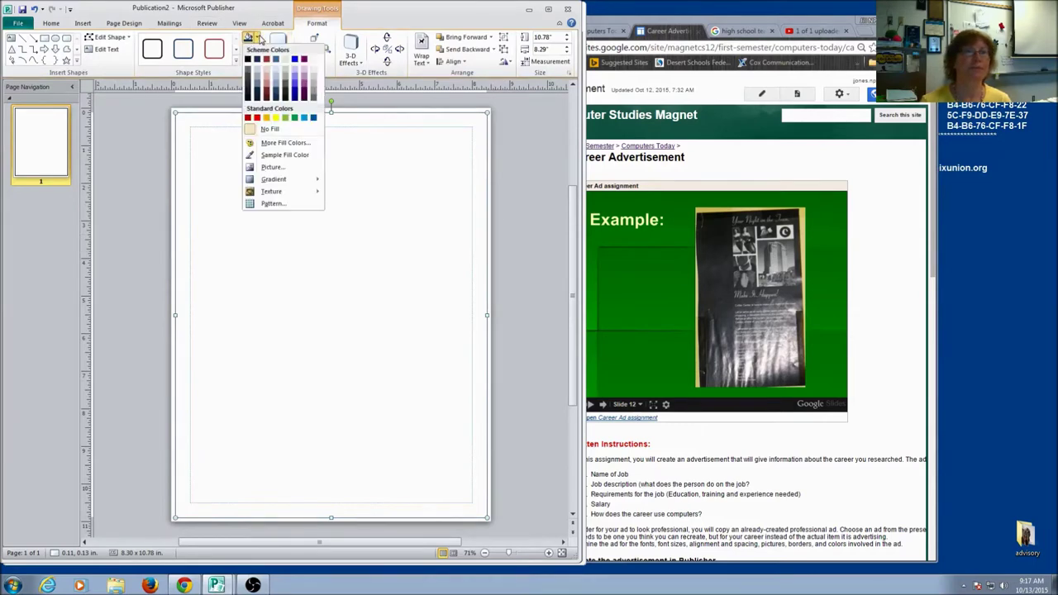
click(248, 60)
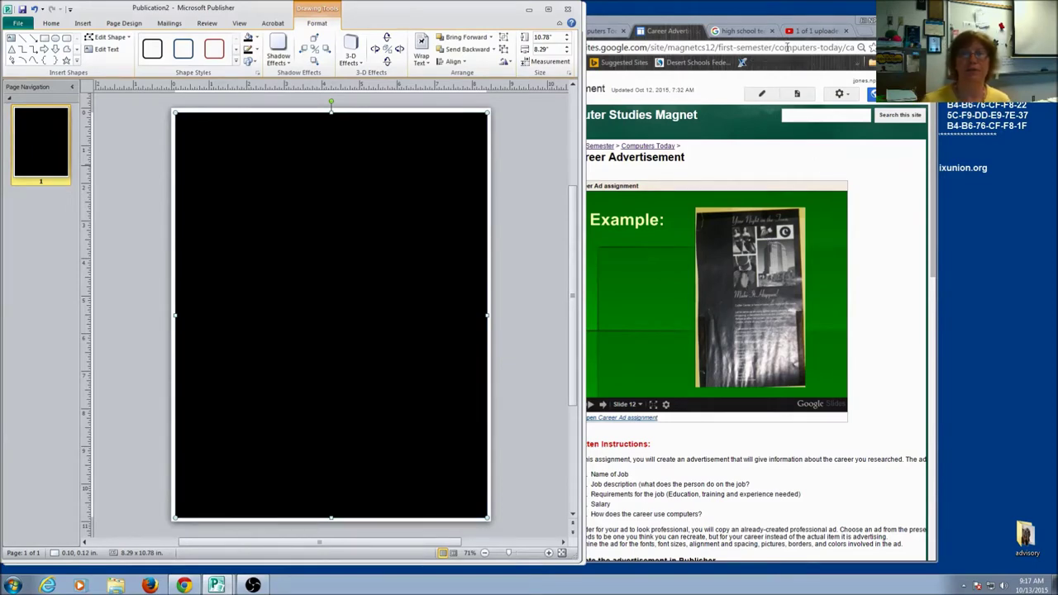
Step: Copy the picture of the smiling Spanish teacher from the browser's image results and paste it into the middle of the black page in Publisher
click(744, 32)
drag(760, 25, 815, 8)
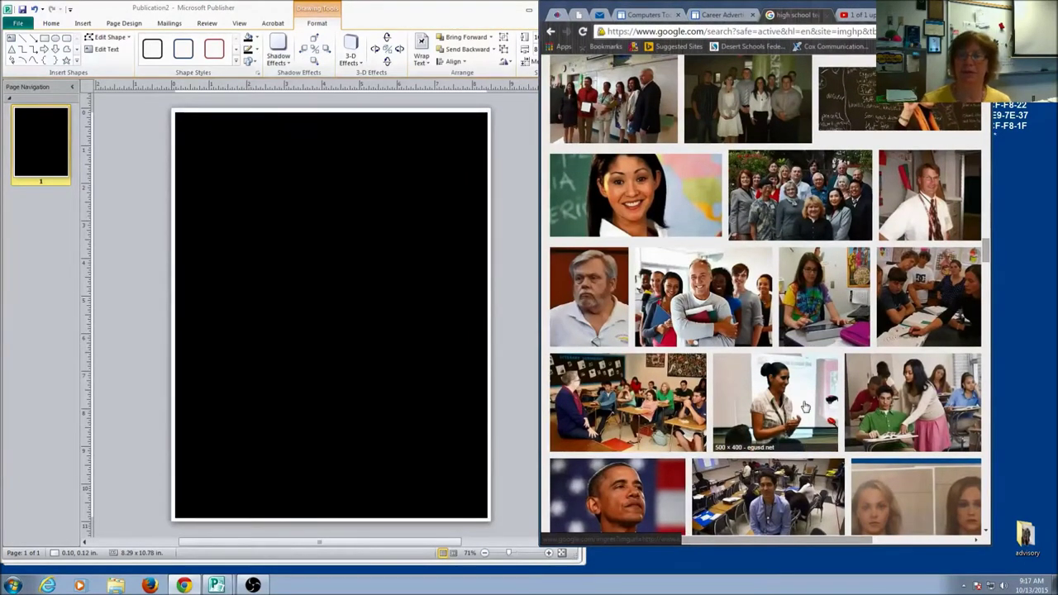
click(778, 397)
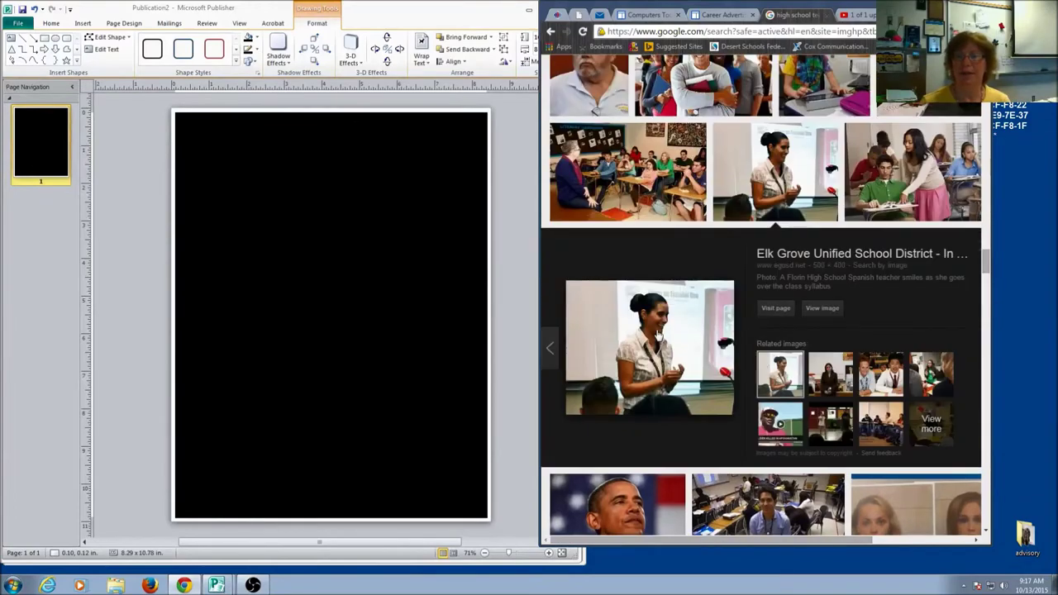
right_click(659, 332)
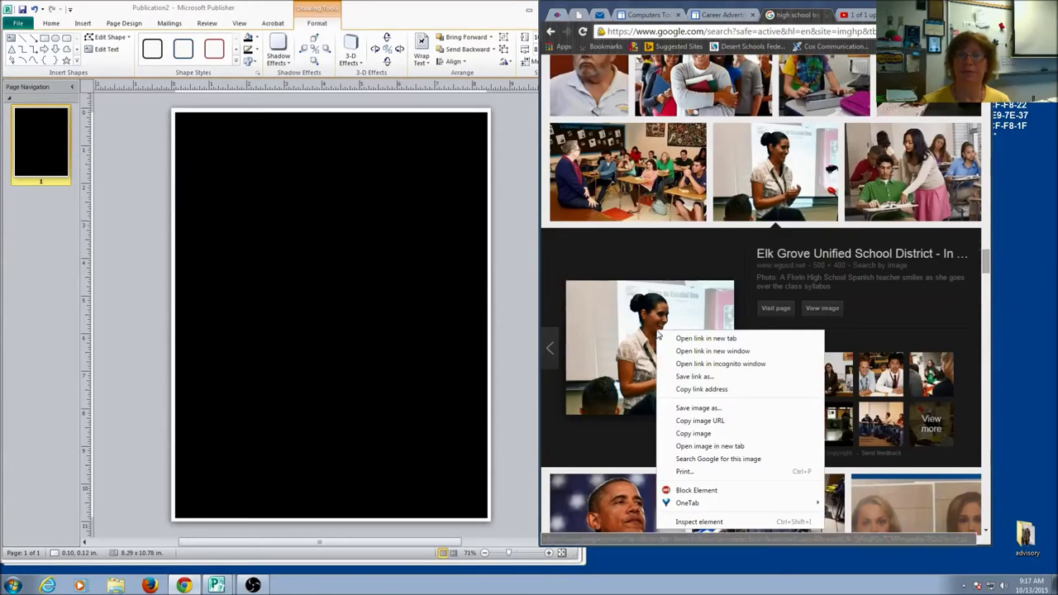
click(686, 434)
click(302, 237)
right_click(304, 238)
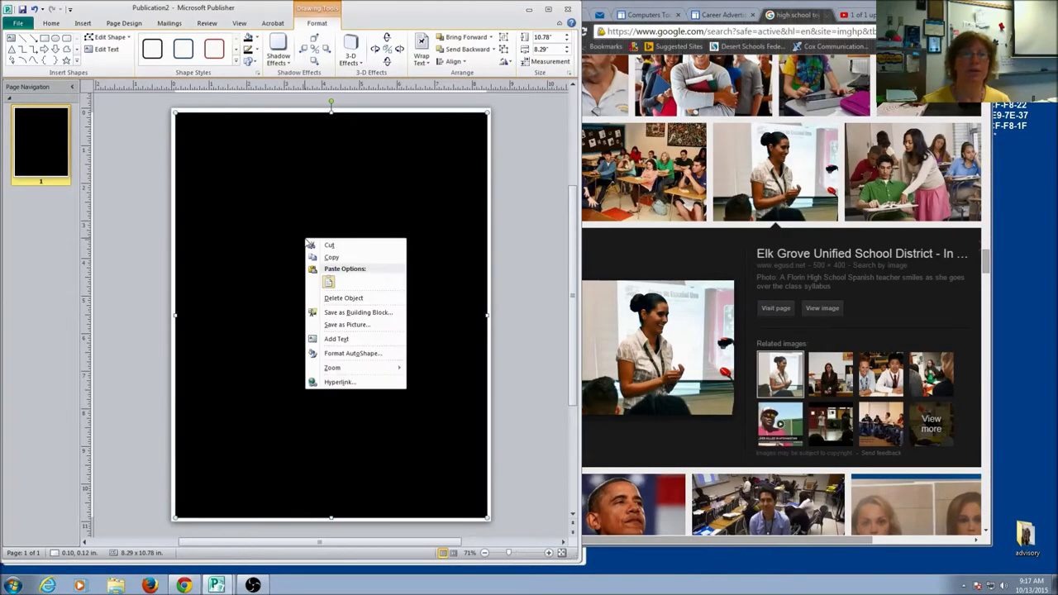
click(329, 281)
drag(358, 334, 296, 230)
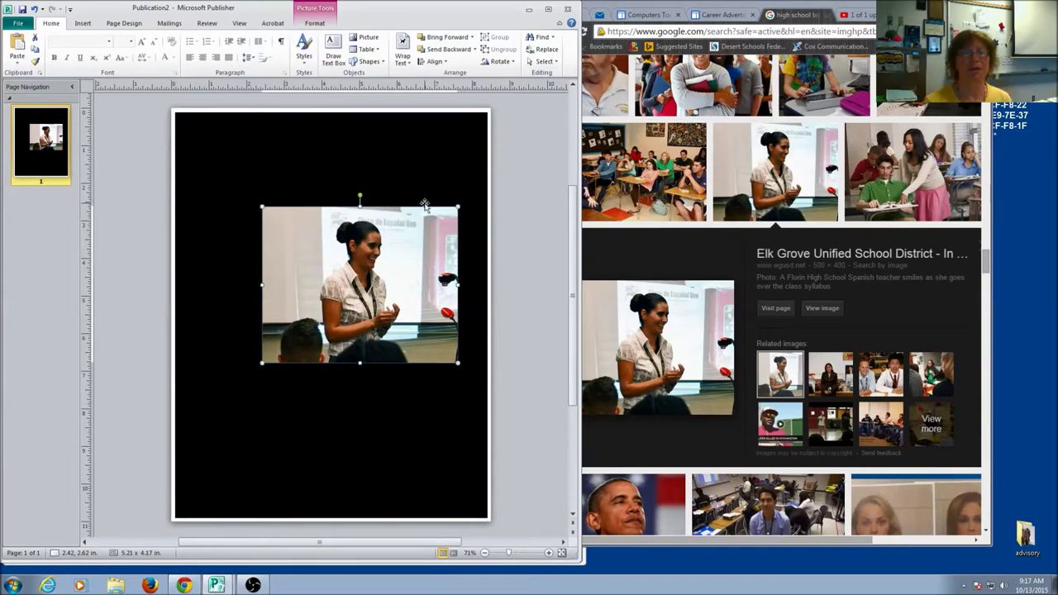
Step: Crop the left and right sides of the teacher picture to a width of about 3 in
click(315, 23)
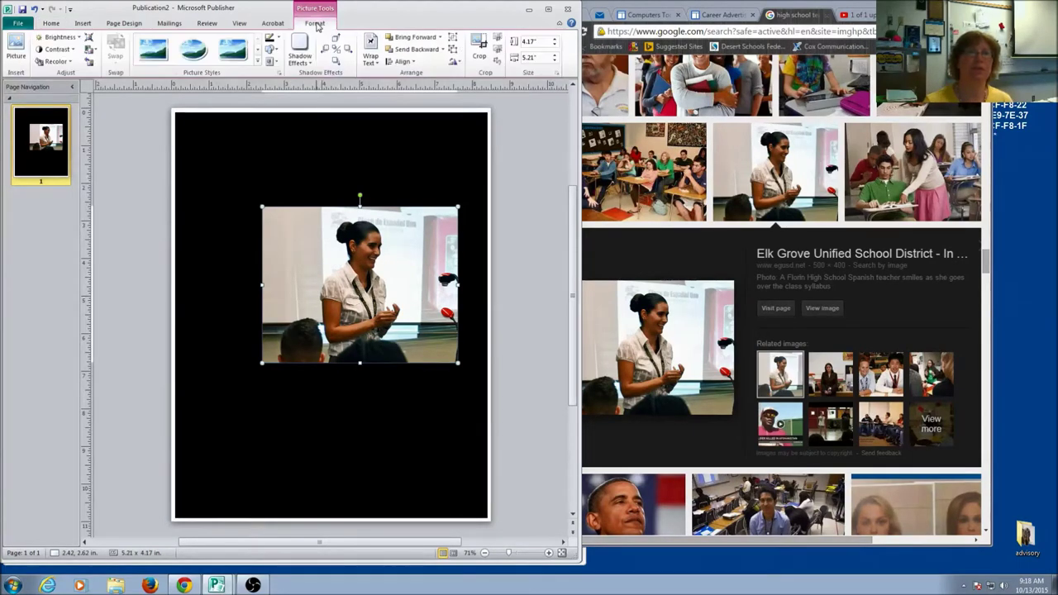
click(479, 47)
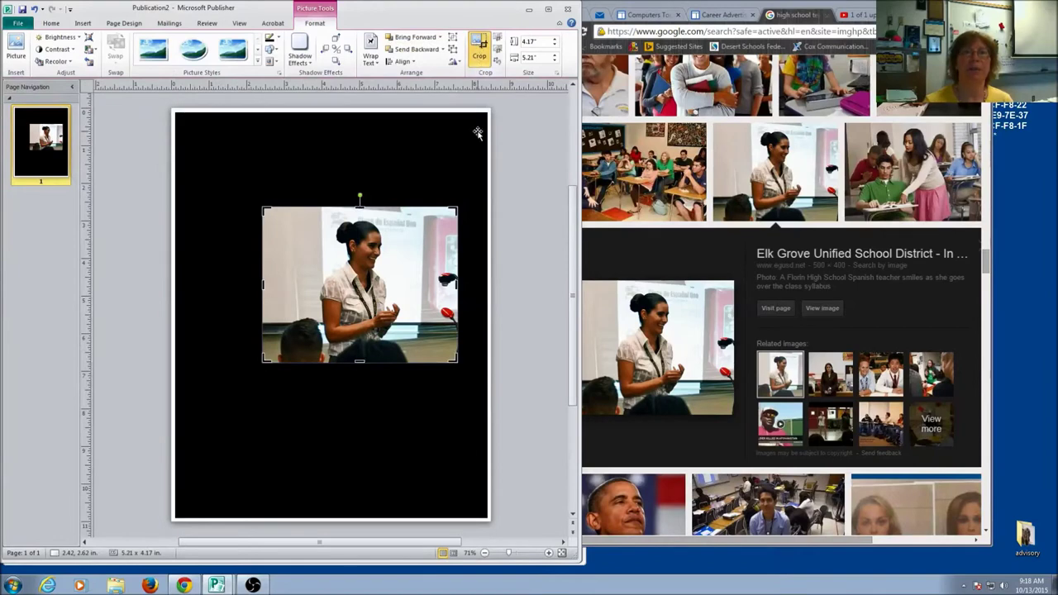
drag(454, 282, 417, 284)
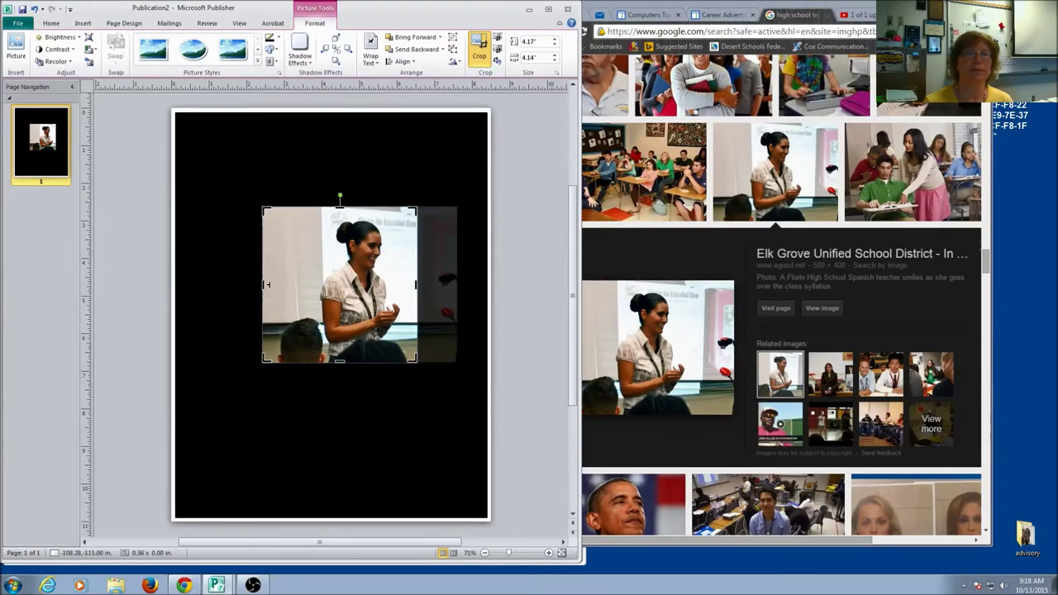
drag(261, 285, 305, 284)
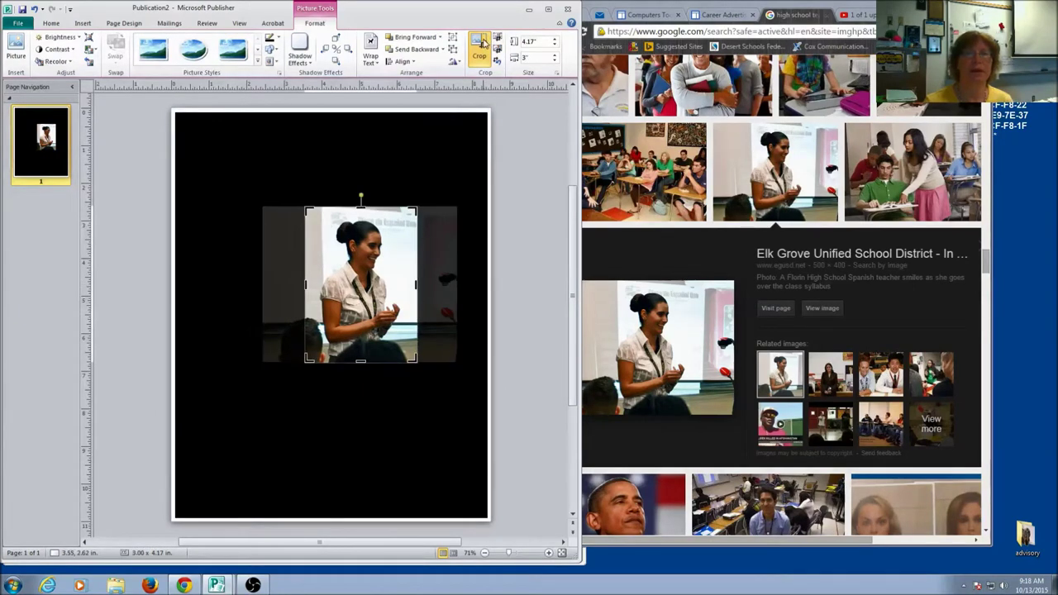
click(479, 46)
Step: Shrink the cropped teacher picture to about 1.84 x 2.55 in and place it in the upper middle of the page
drag(417, 204, 375, 268)
drag(345, 304, 356, 206)
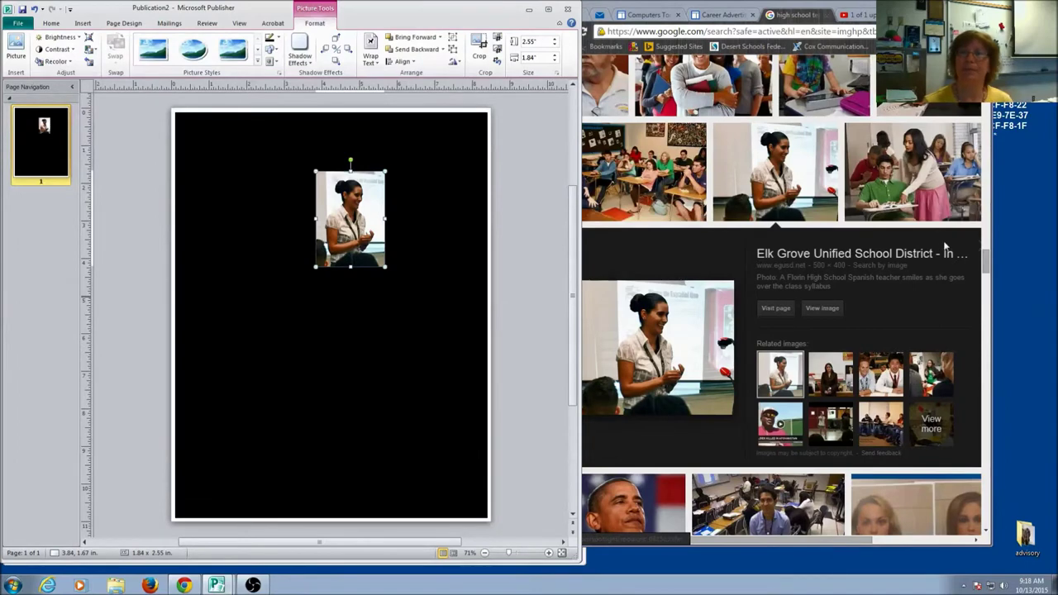
Step: Copy the picture of the teacher in a pink skirt helping a student from the browser and paste it onto the Publisher page
click(922, 184)
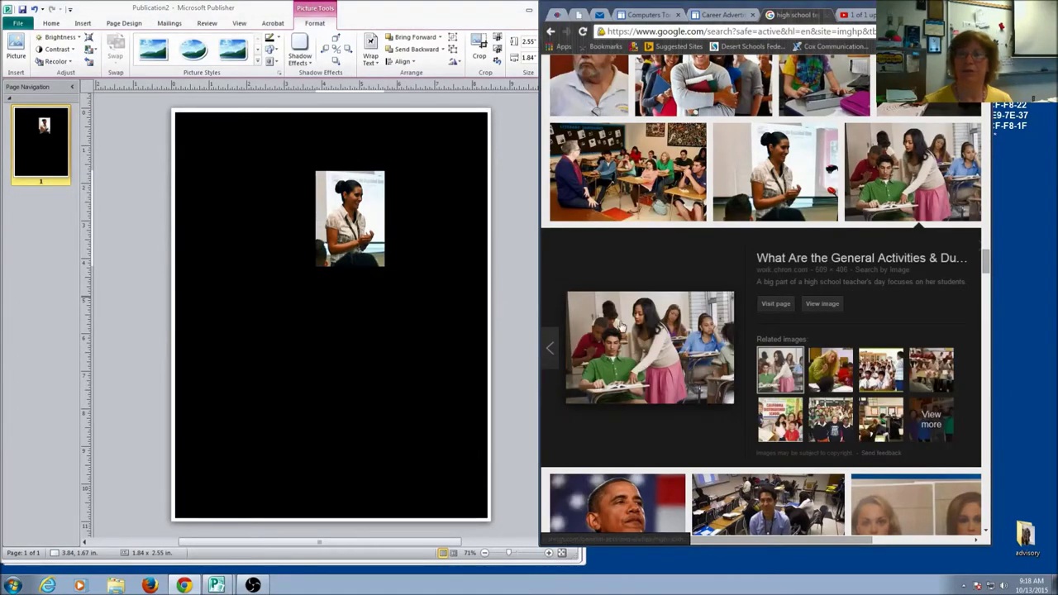
right_click(619, 322)
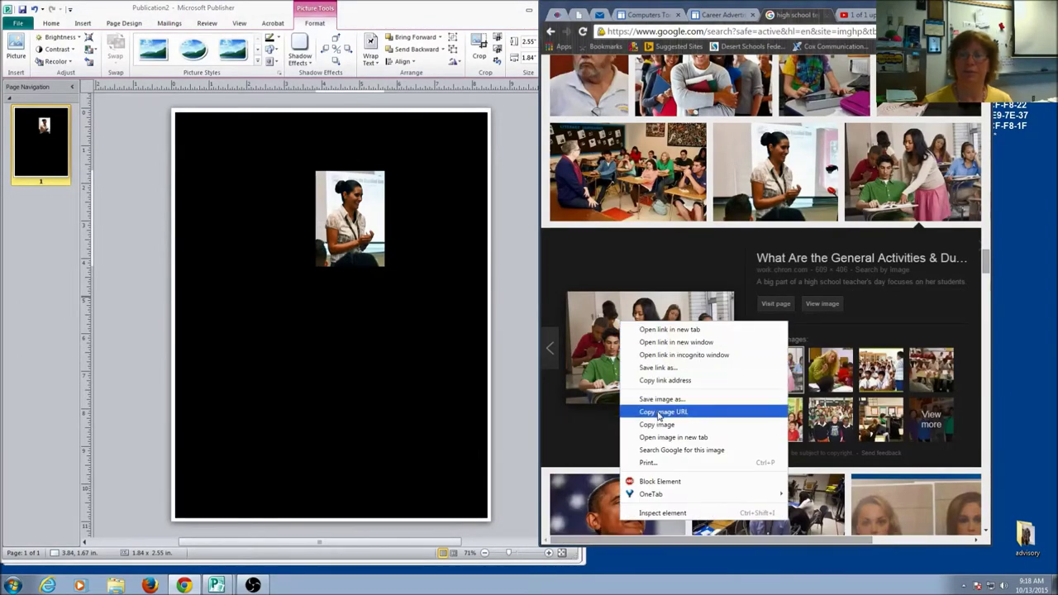
click(658, 424)
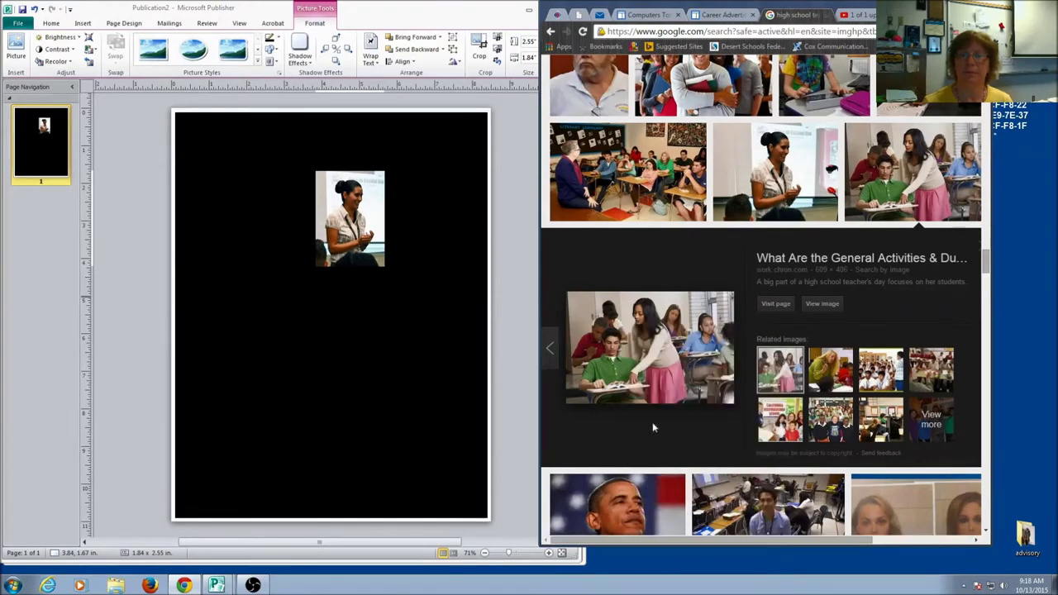
click(274, 297)
right_click(273, 303)
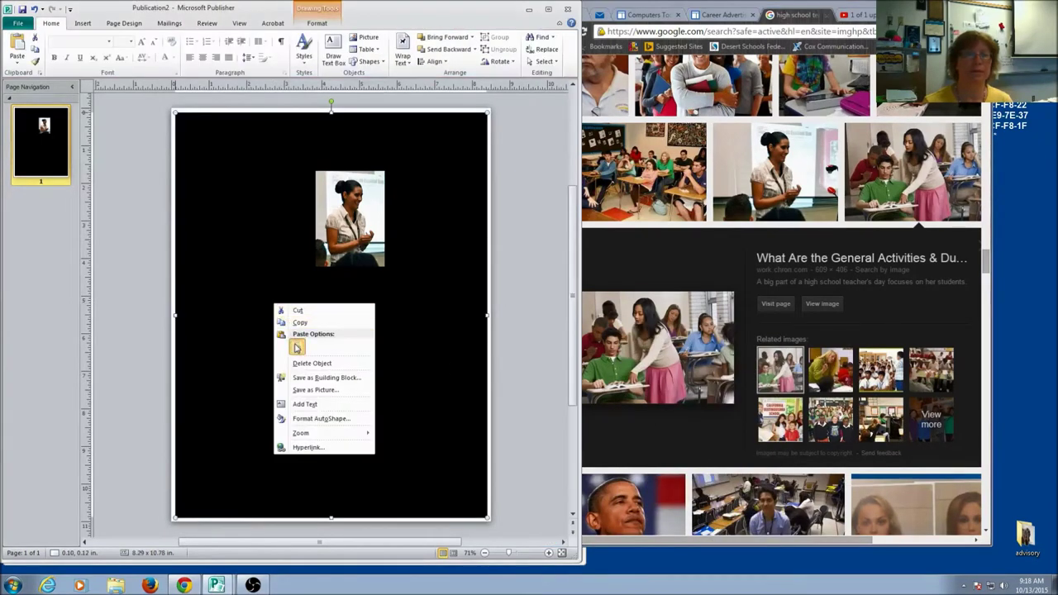
click(296, 346)
Step: Shrink the classroom picture to about 2.79 x 1.86 in and place it just below the first teacher picture
drag(329, 313, 386, 355)
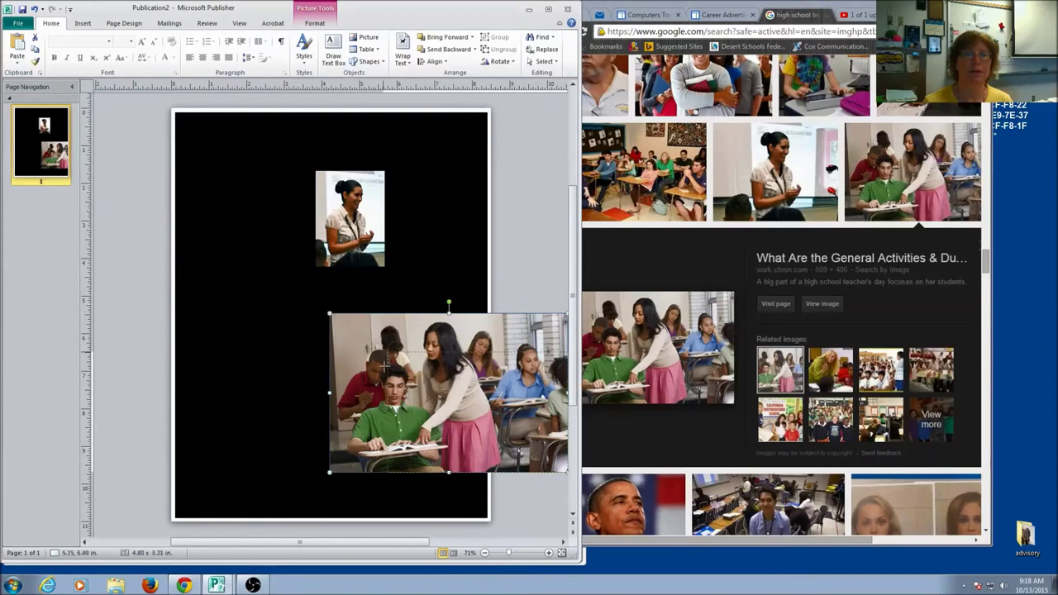
drag(463, 409, 336, 287)
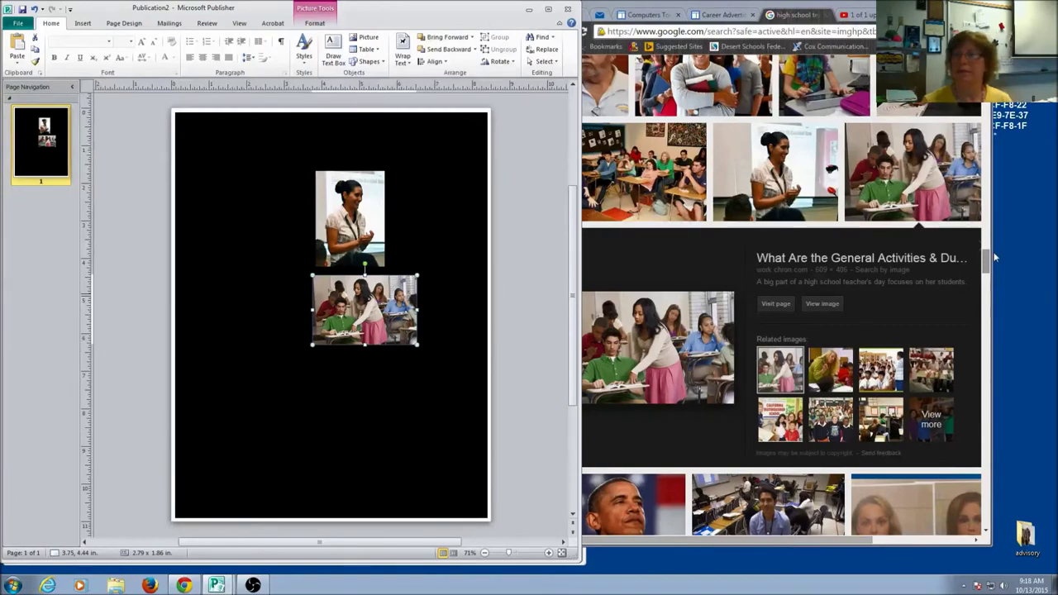
Step: Copy the picture of the math teacher at the chalkboard from the browser's image results and paste it into the lower part of the Publisher page
drag(994, 258, 997, 211)
click(995, 284)
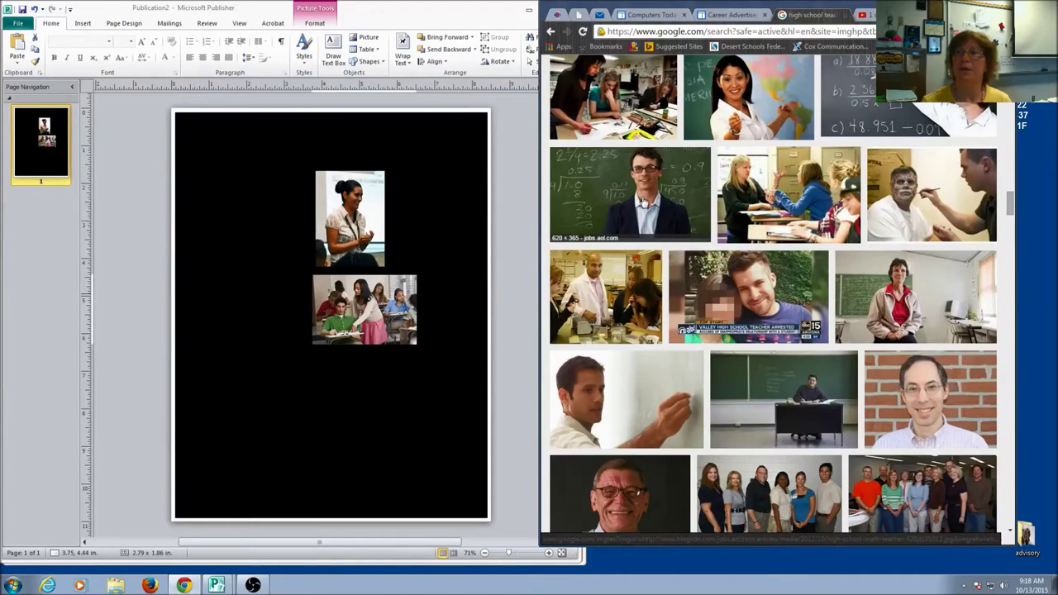
click(643, 200)
right_click(633, 338)
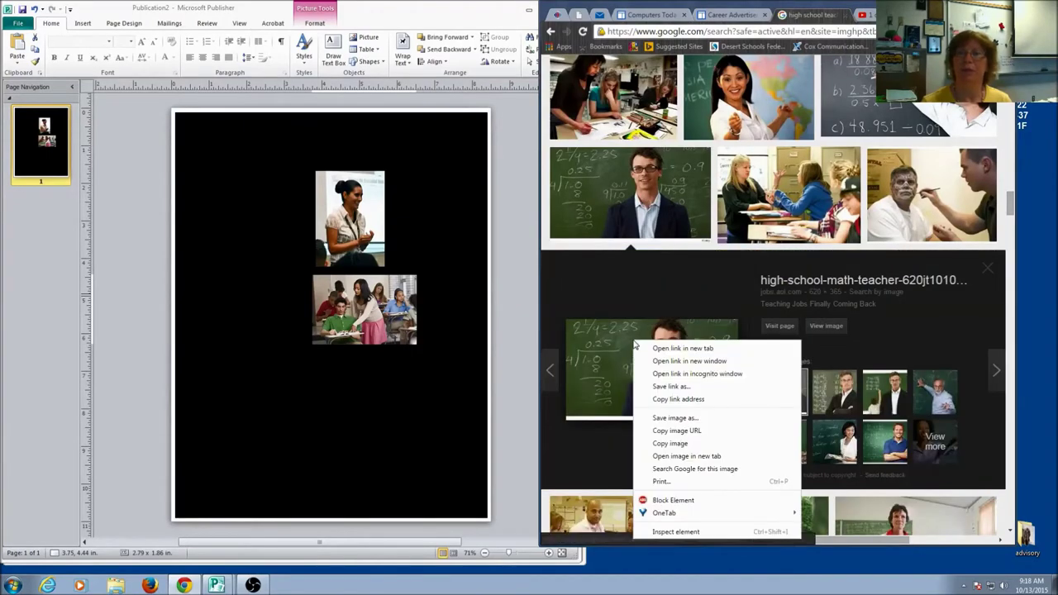
click(664, 443)
click(233, 289)
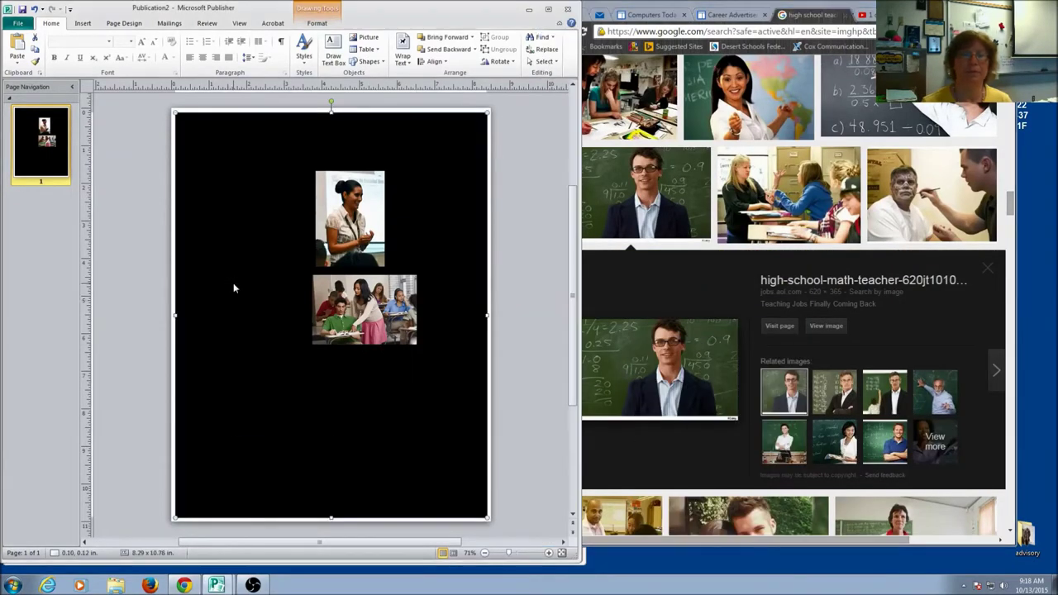
right_click(233, 288)
click(256, 318)
drag(376, 364, 303, 378)
Step: Copy the picture of the science teacher in a white lab coat from the browser's image results and paste it onto the page's upper part
click(1007, 206)
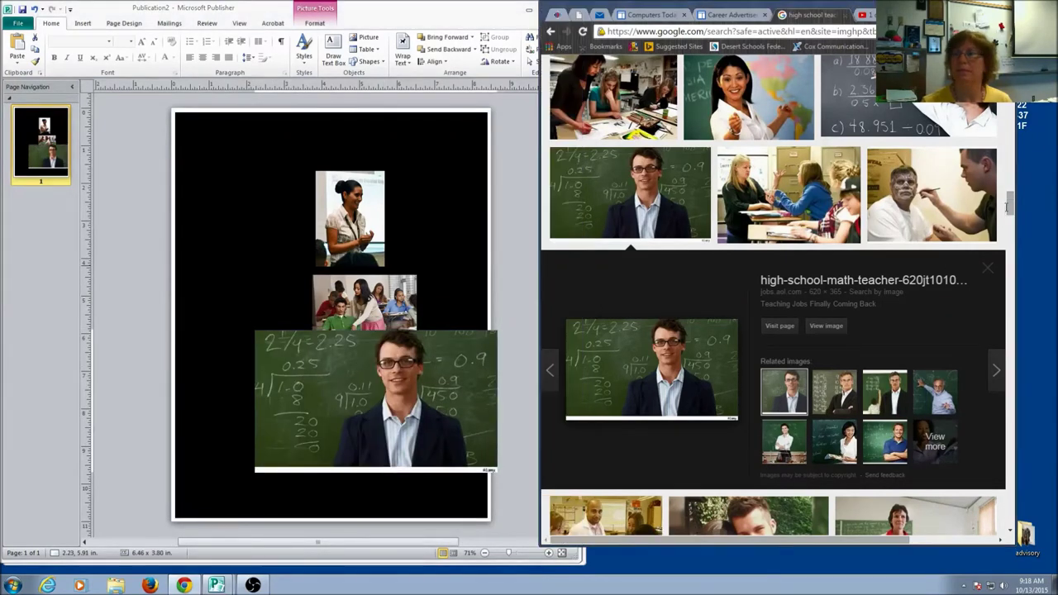
drag(1007, 207, 1000, 98)
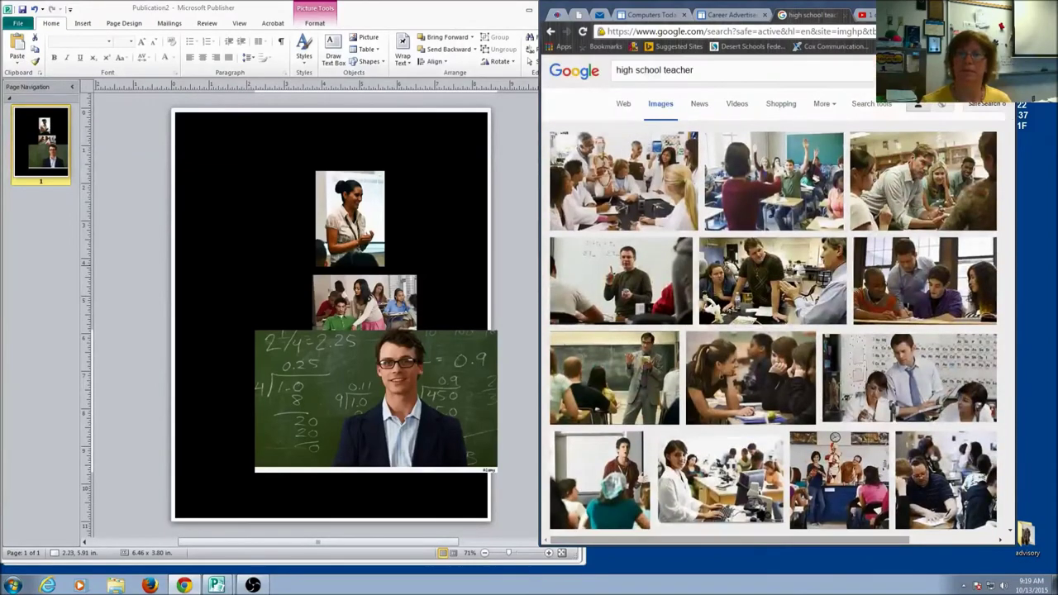
click(734, 476)
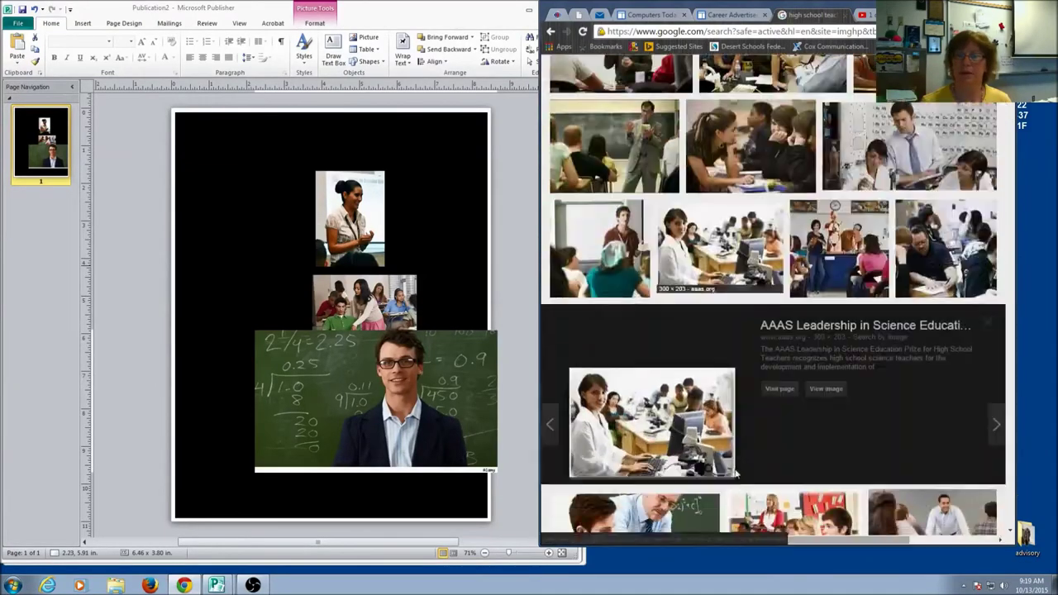
right_click(645, 364)
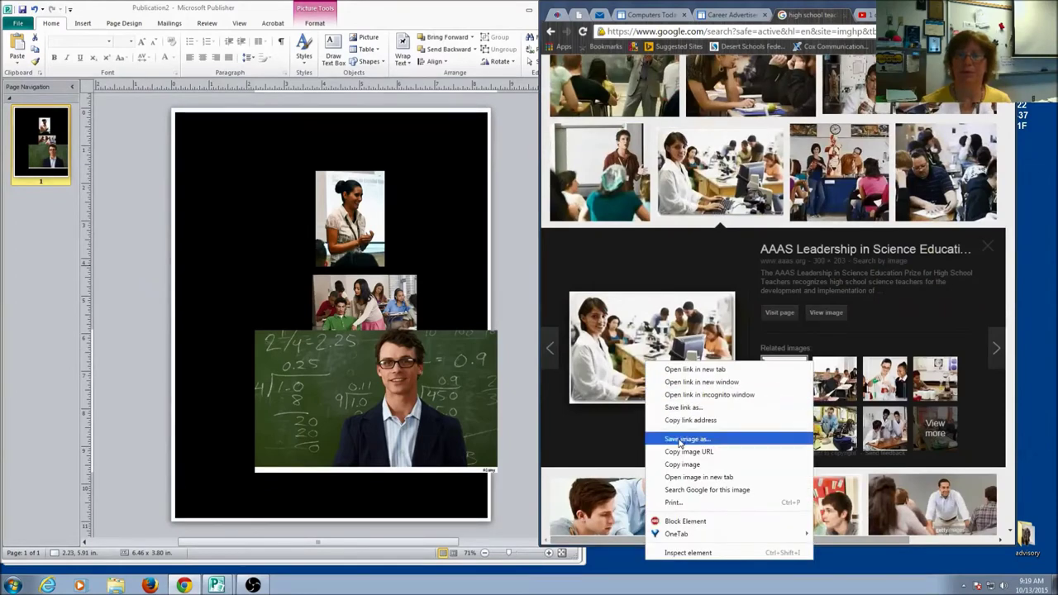
click(682, 468)
click(276, 157)
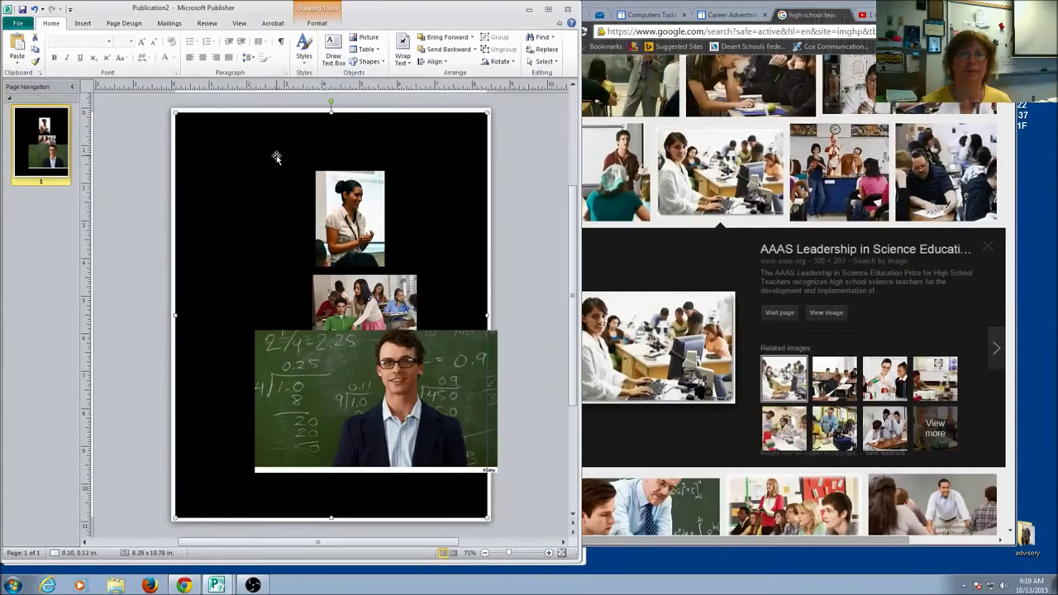
right_click(276, 156)
click(300, 201)
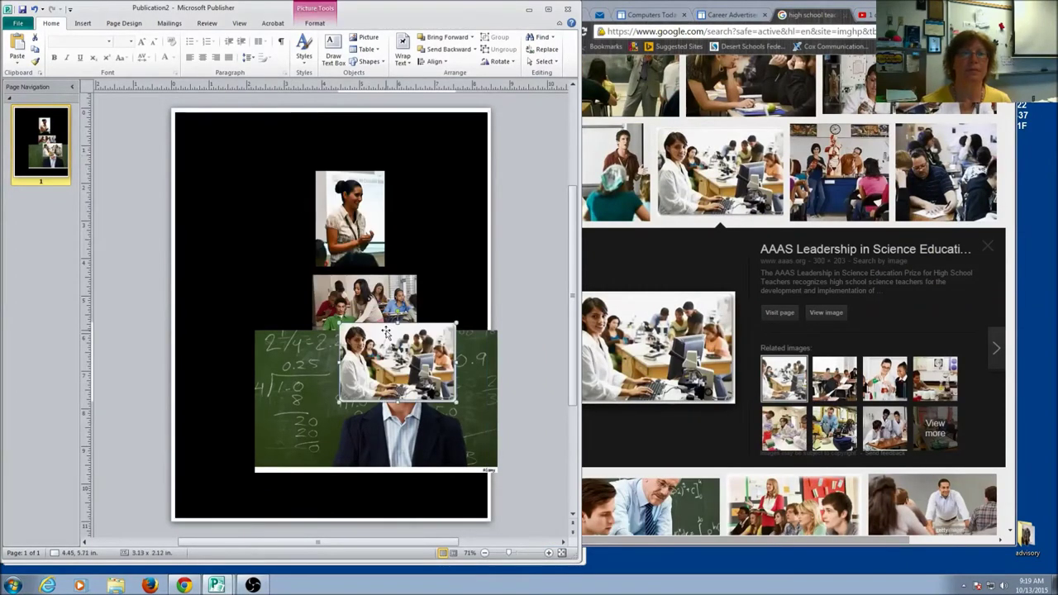
drag(386, 334, 295, 191)
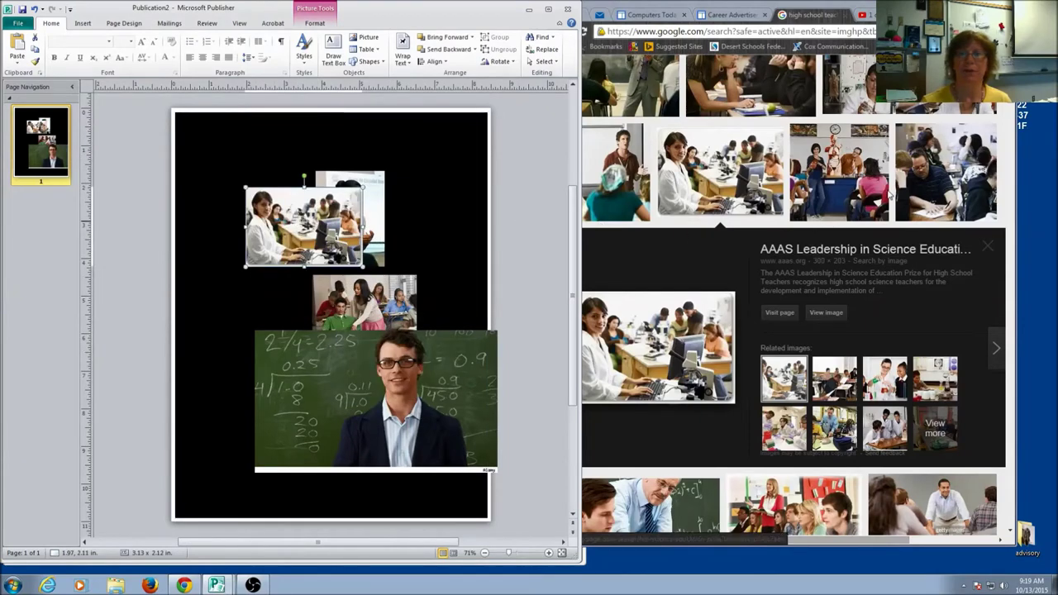
Step: Following the Career Advertisement example, move the first teacher picture to the page's upper right and shrink the science teacher picture to sit just above it
click(742, 16)
click(742, 17)
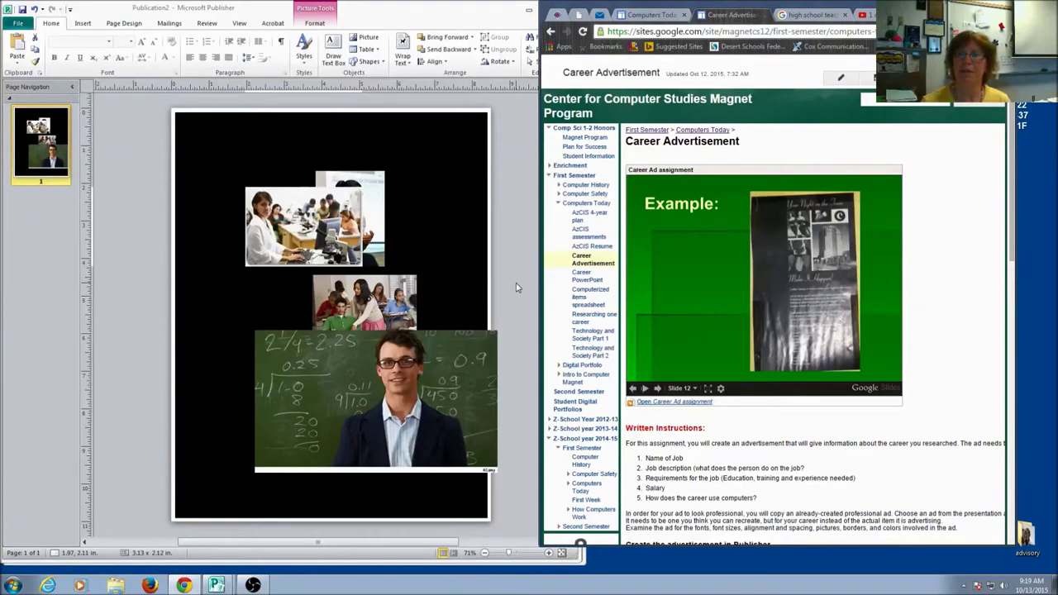
drag(371, 199, 447, 197)
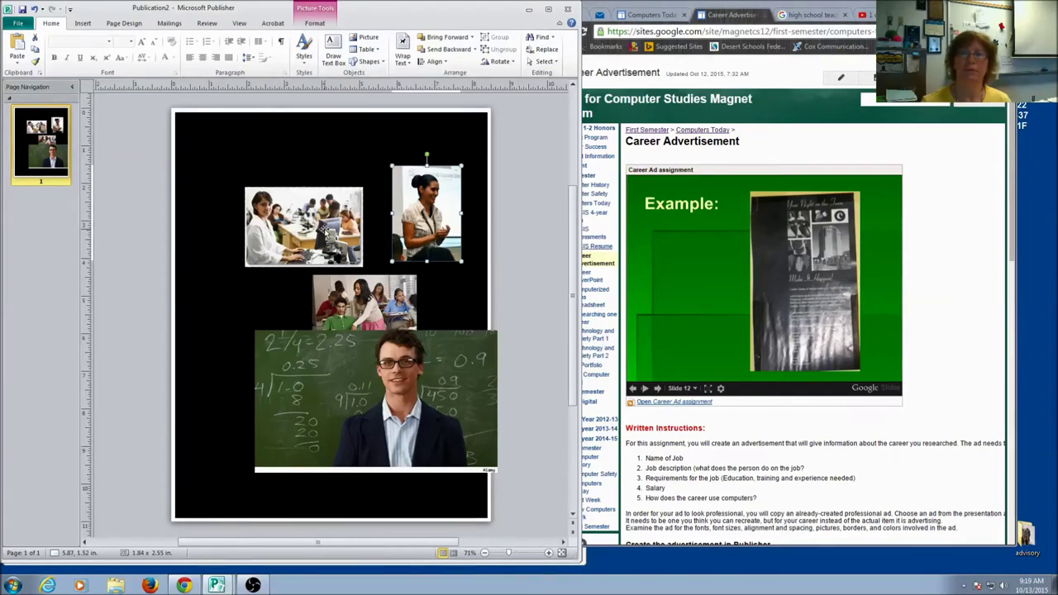
click(329, 234)
drag(329, 234, 418, 153)
Step: Crop the picture of the teacher in a pink skirt to about 1.39 x 1.86 in and place it left of the science teacher picture
drag(362, 299, 327, 187)
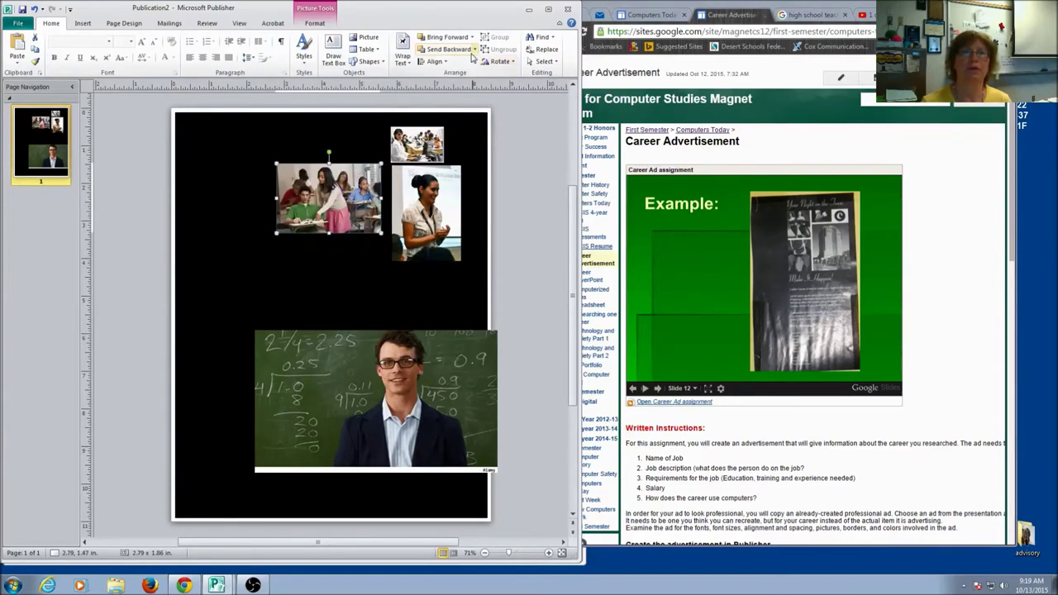
click(315, 22)
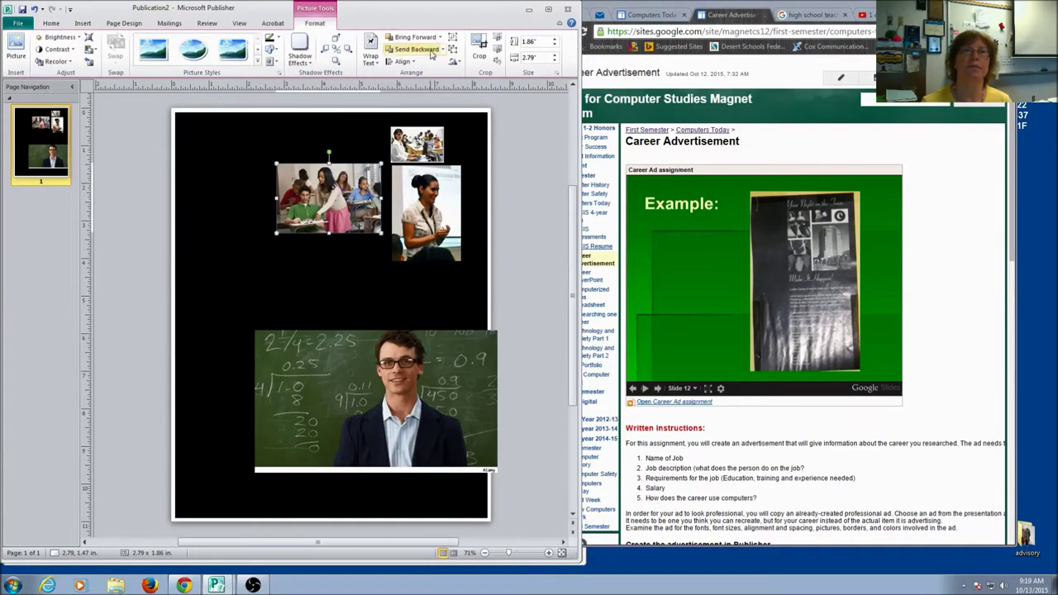
click(481, 53)
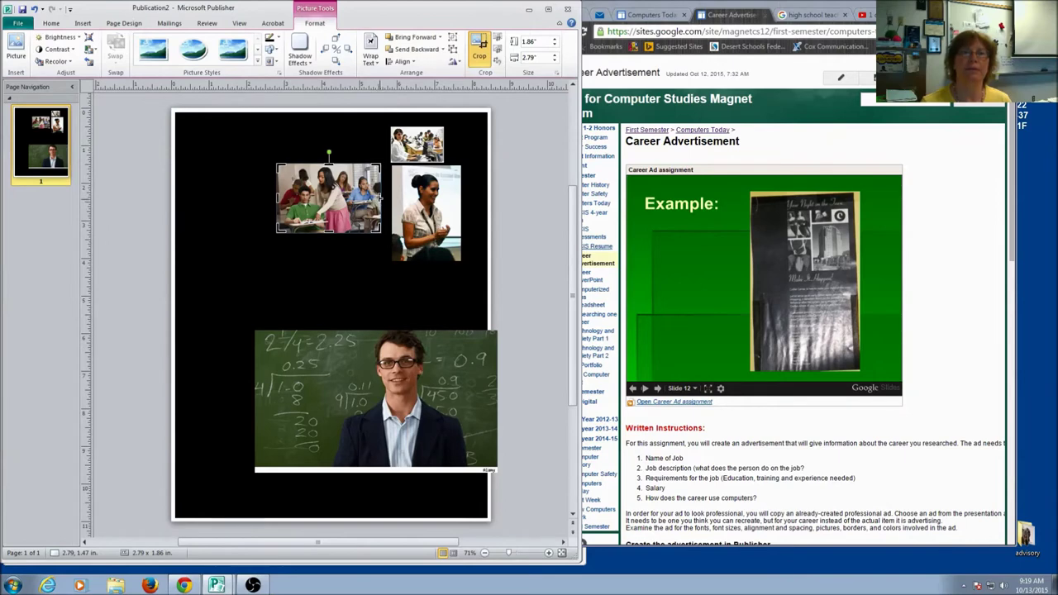
drag(381, 198, 365, 152)
click(478, 53)
click(407, 187)
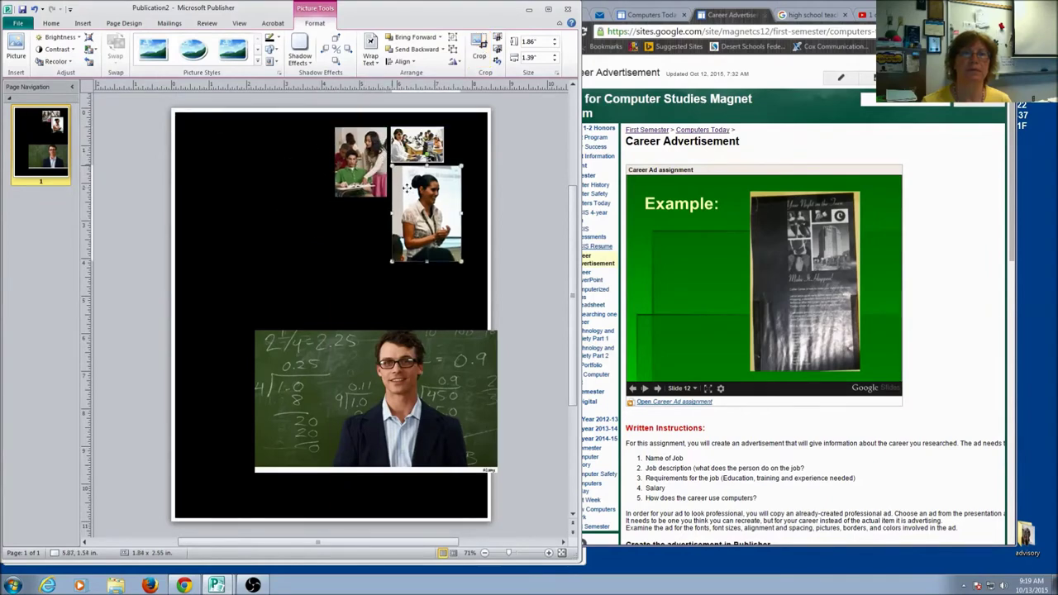
Step: Crop the math teacher picture to about 2.47 x 2.76 in around him, then shrink it and place it below the pink-skirt teacher picture
drag(381, 370, 341, 248)
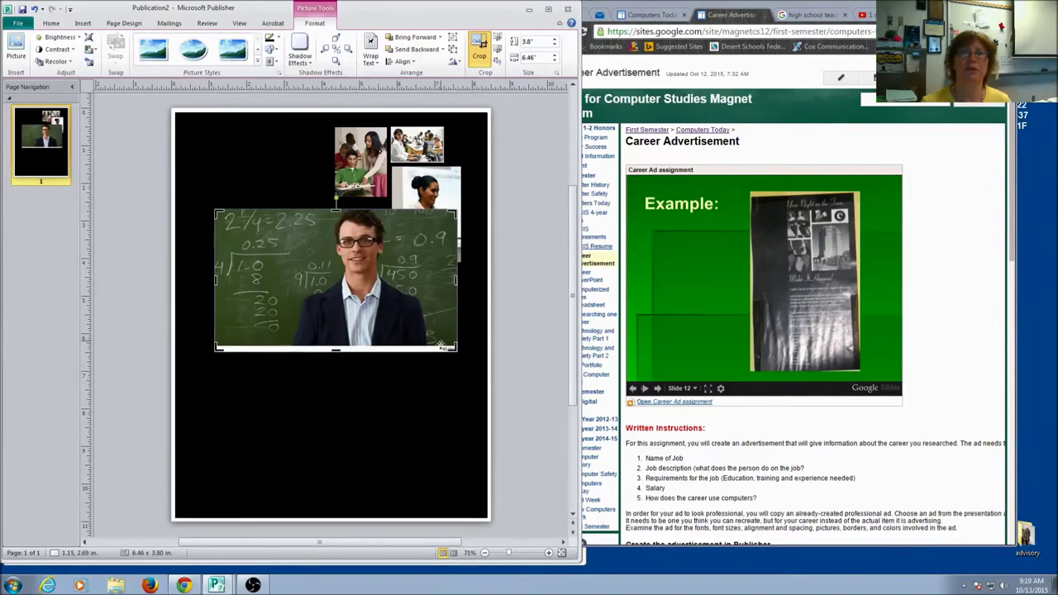
drag(447, 347, 406, 306)
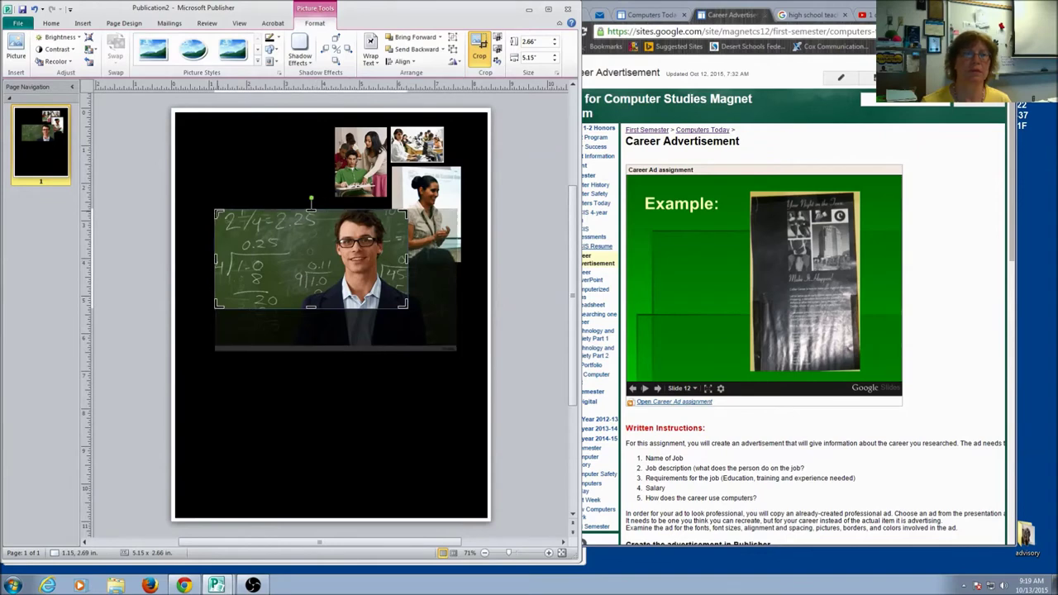
drag(218, 214, 316, 207)
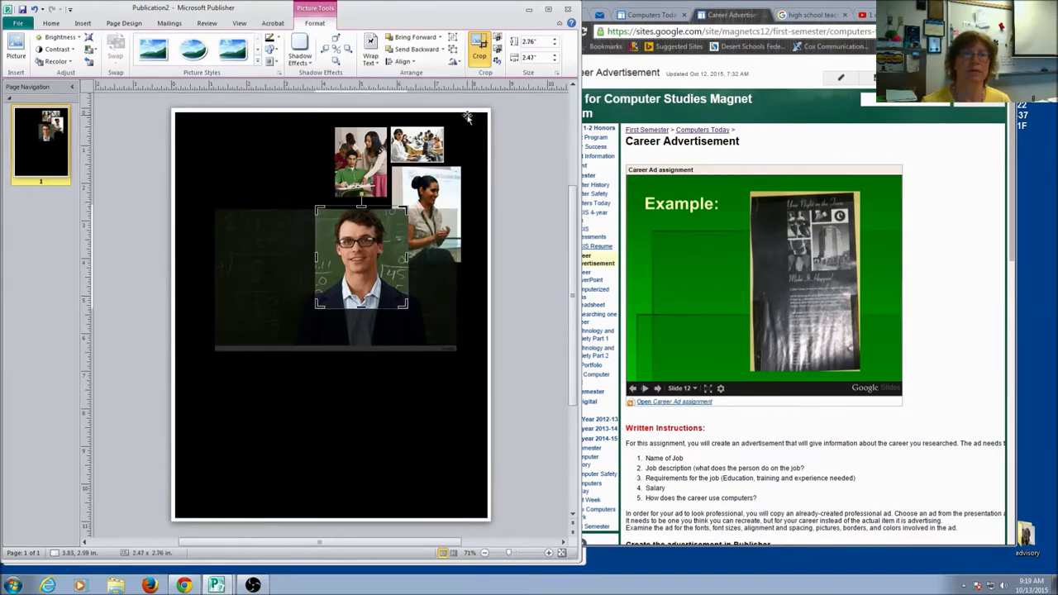
click(484, 51)
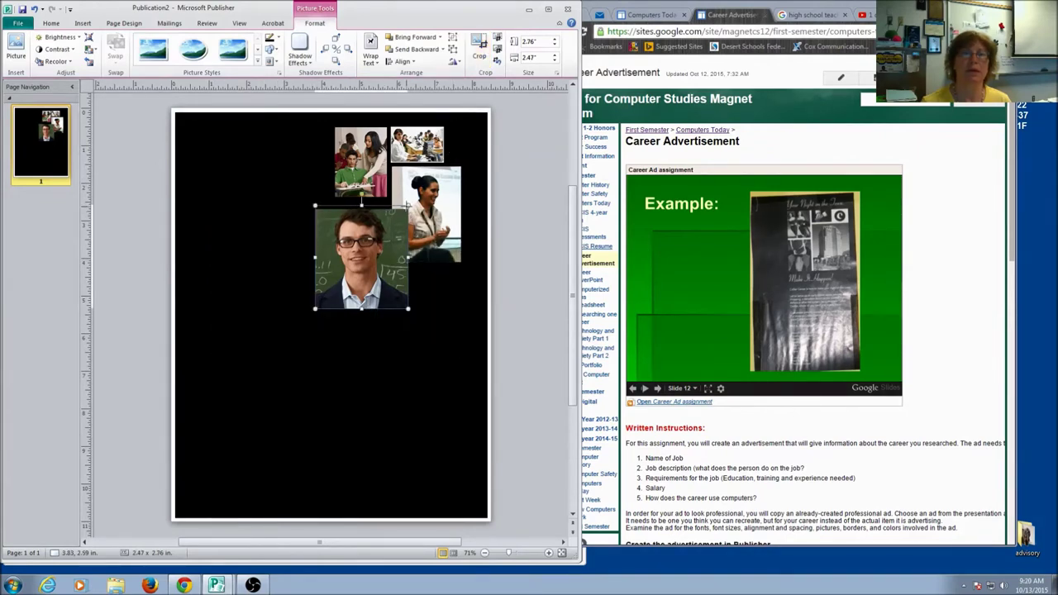
drag(407, 206, 357, 222)
Step: Crop the lower edge of the first teacher picture to line up with the bottom of the math teacher picture
click(400, 216)
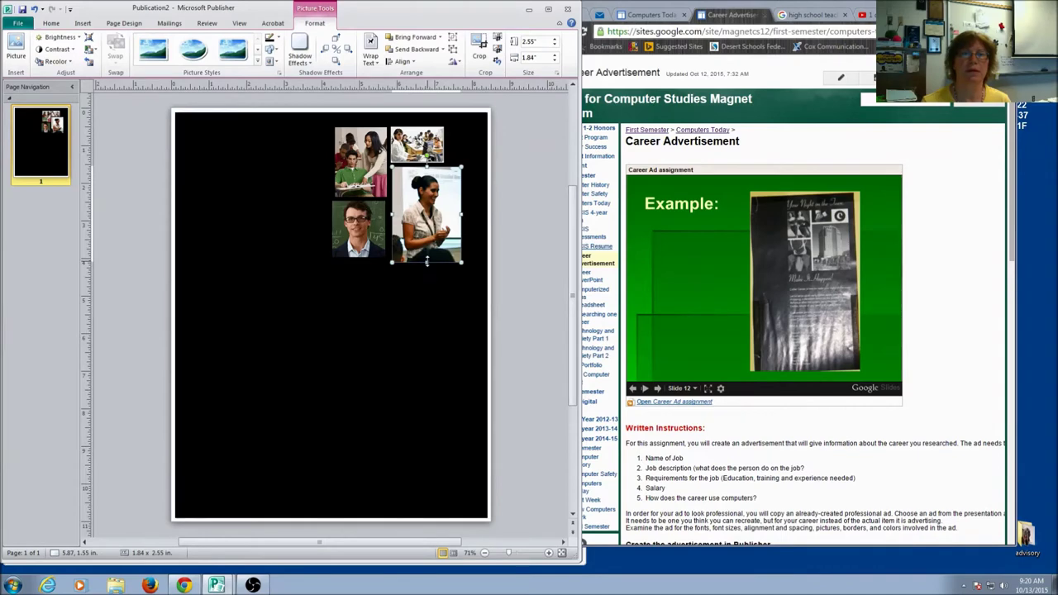
click(478, 51)
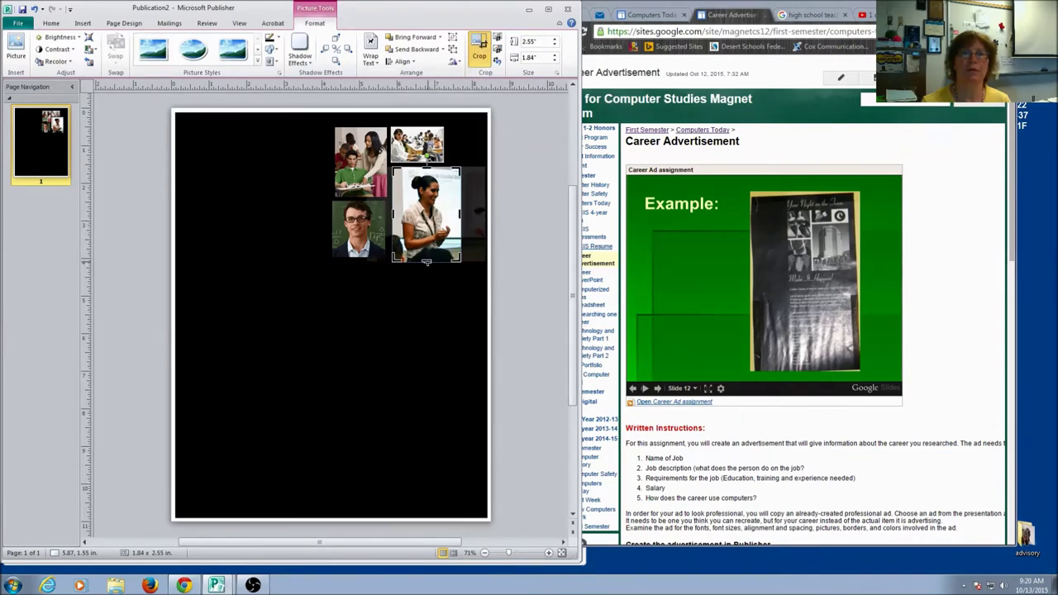
drag(423, 260, 421, 262)
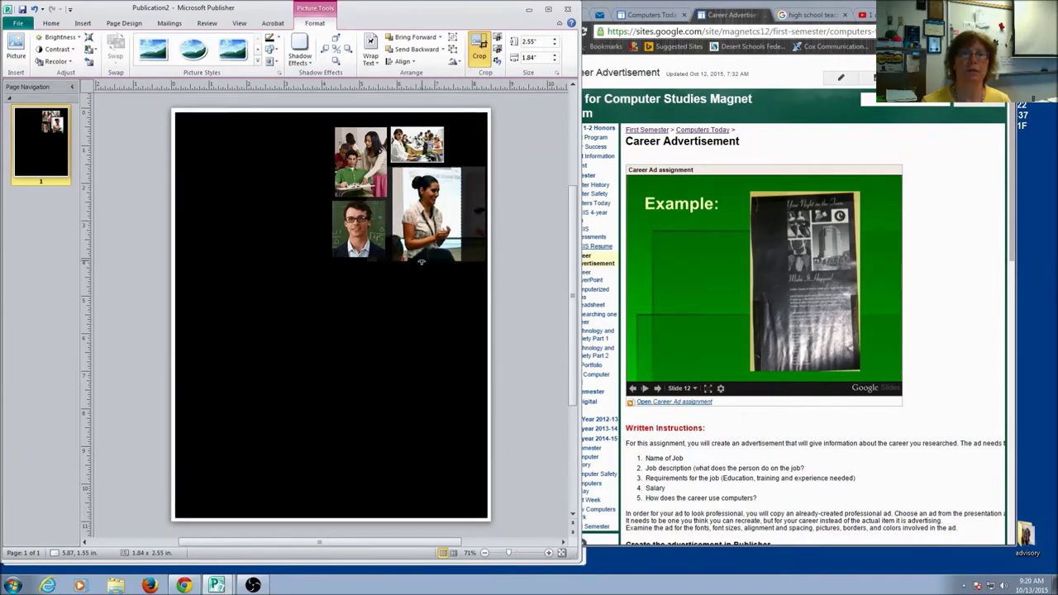
click(423, 263)
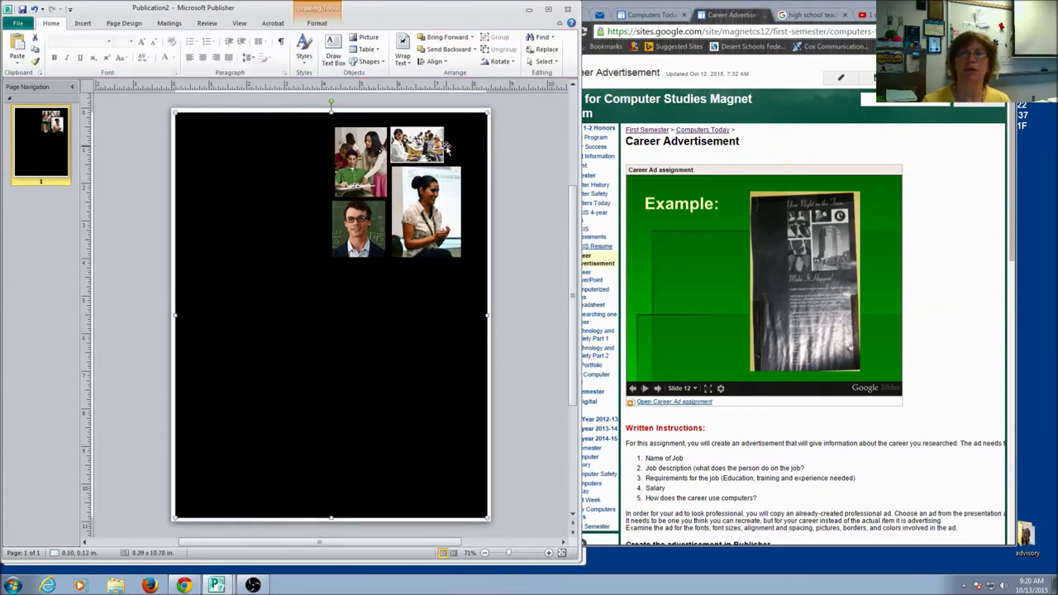
Step: Stretch the science teacher picture to about 1.82 in wide to match the teacher picture beneath it
click(417, 147)
drag(446, 145, 461, 145)
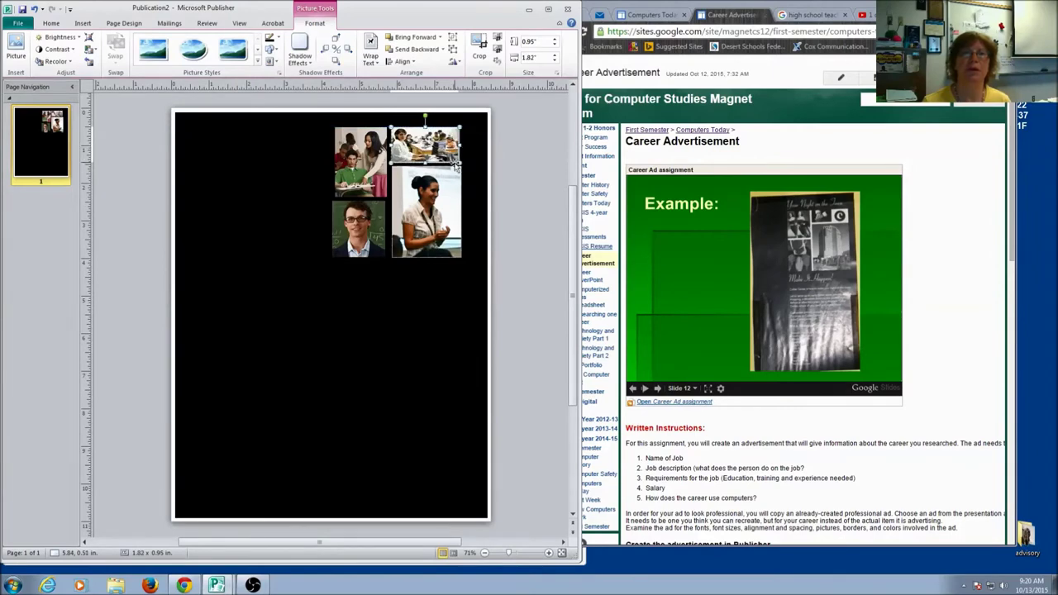
click(377, 298)
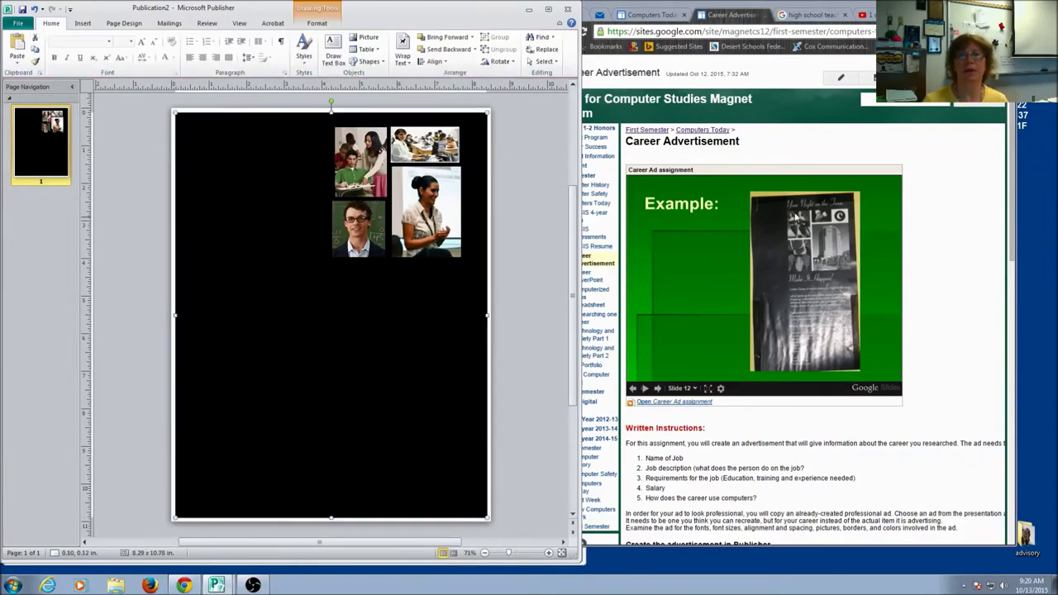
Step: Select the four pictures together without the black background and move them down to about 0.82 in from the page's top
shift+click(354, 154)
shift+click(401, 148)
shift+click(412, 222)
shift+click(360, 225)
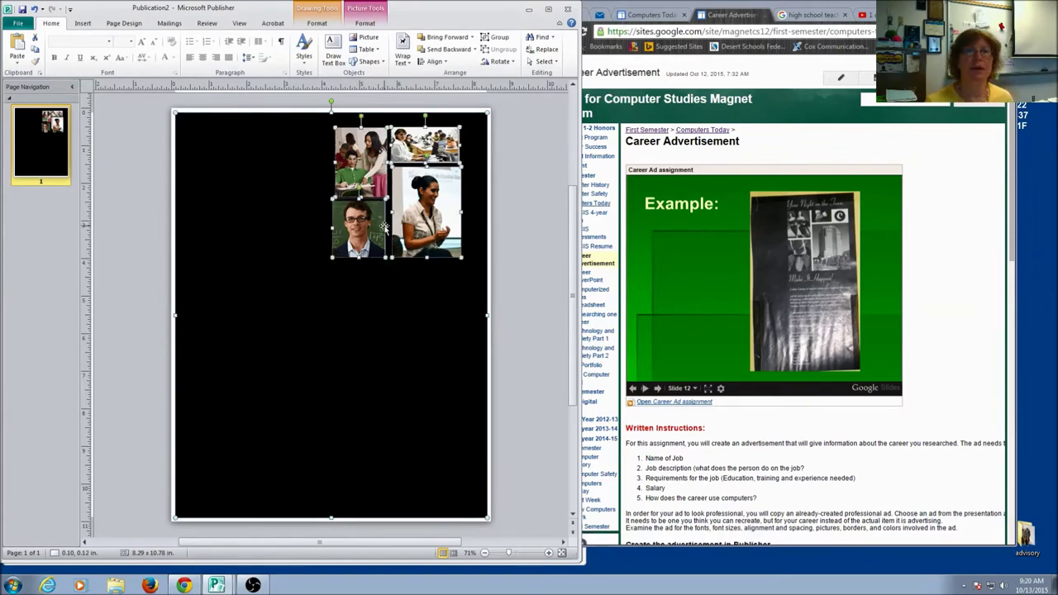
drag(373, 158, 328, 174)
shift+click(284, 176)
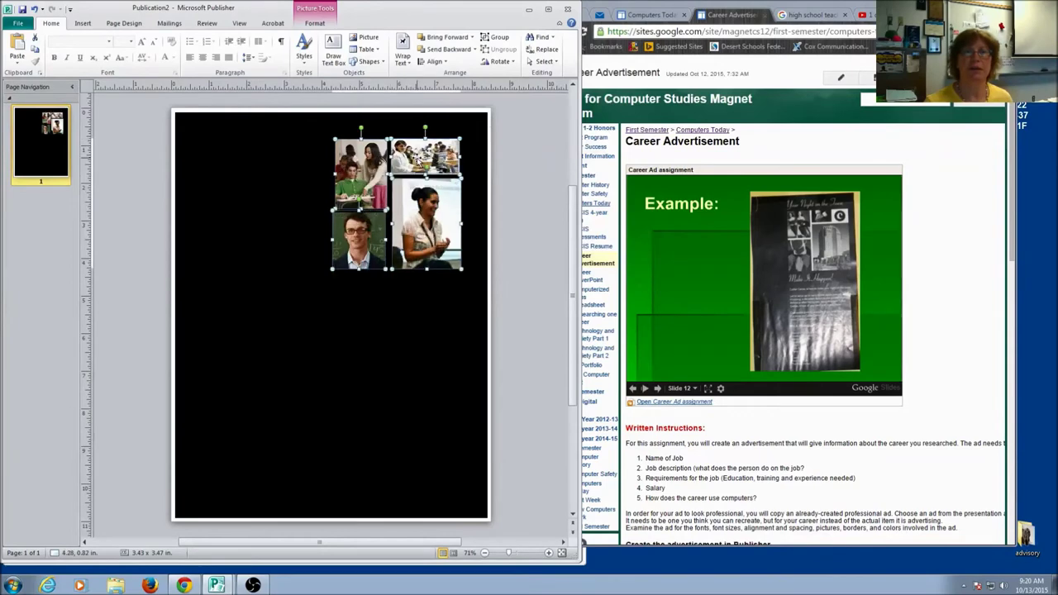
click(364, 309)
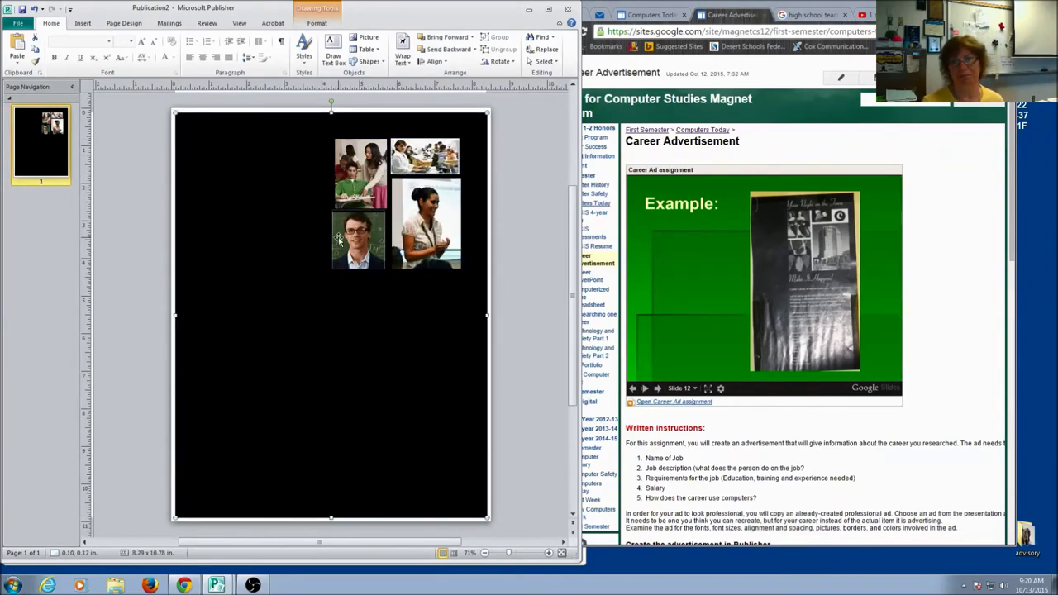
Step: Draw a text box about 3.34 x 0.46 in above the four pictures and set its font color to white
click(83, 22)
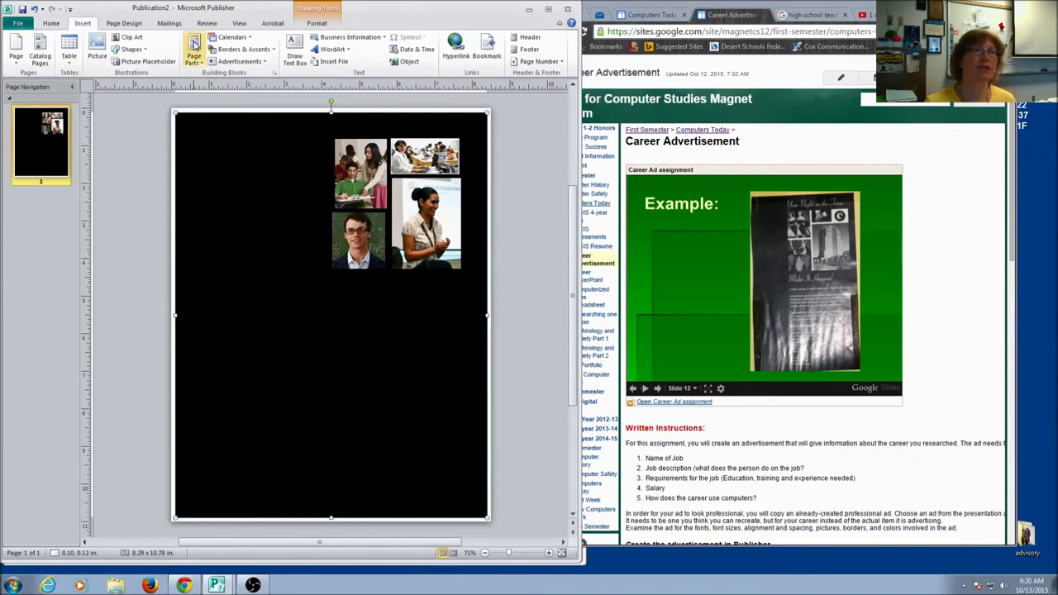
click(294, 52)
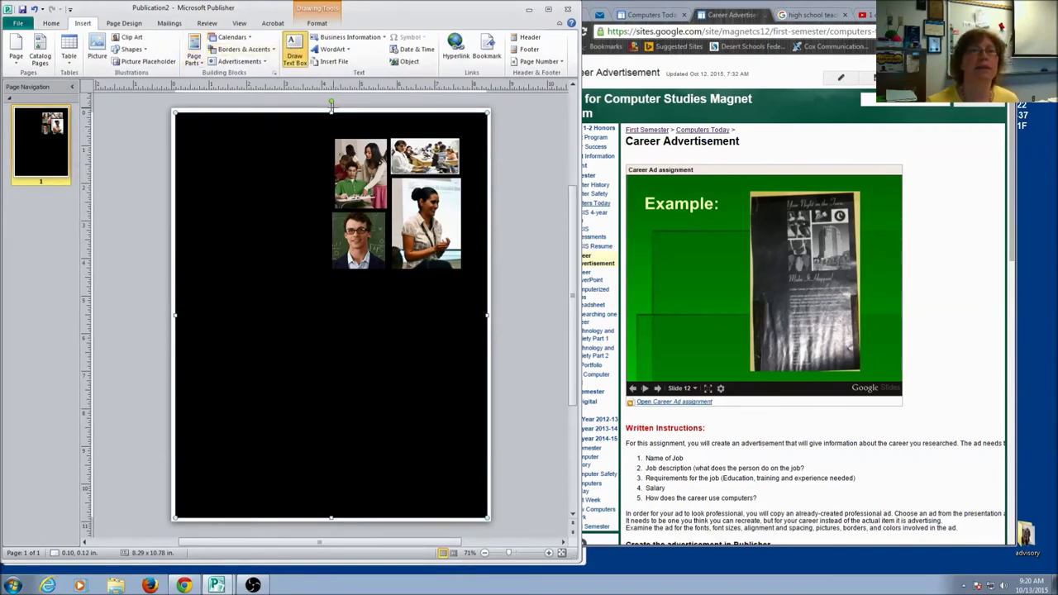
mouse_move(332, 117)
mouse_down()
mouse_move(450, 128)
mouse_move(463, 139)
mouse_up()
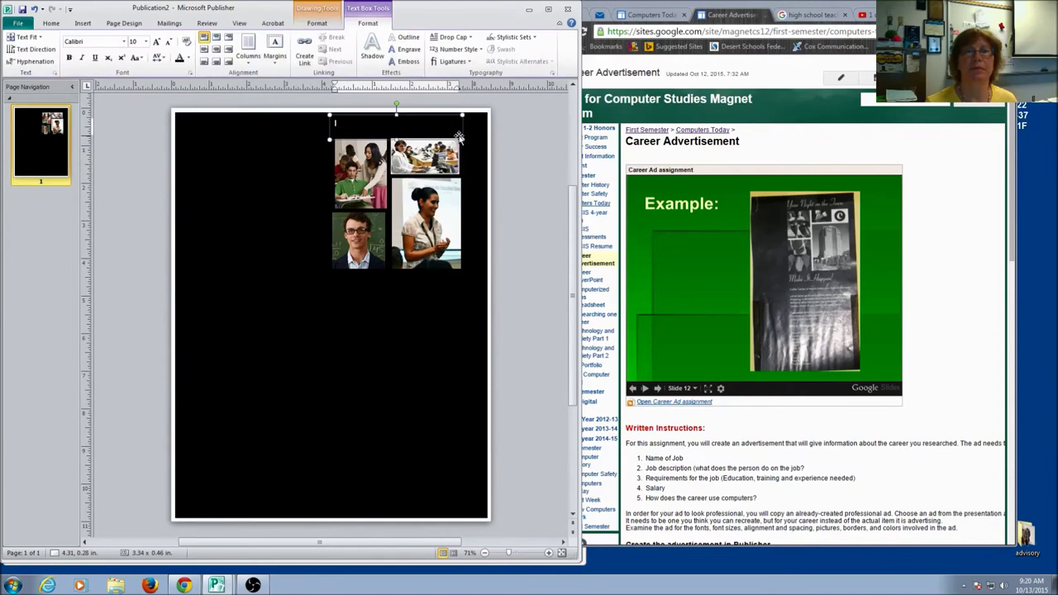
click(189, 58)
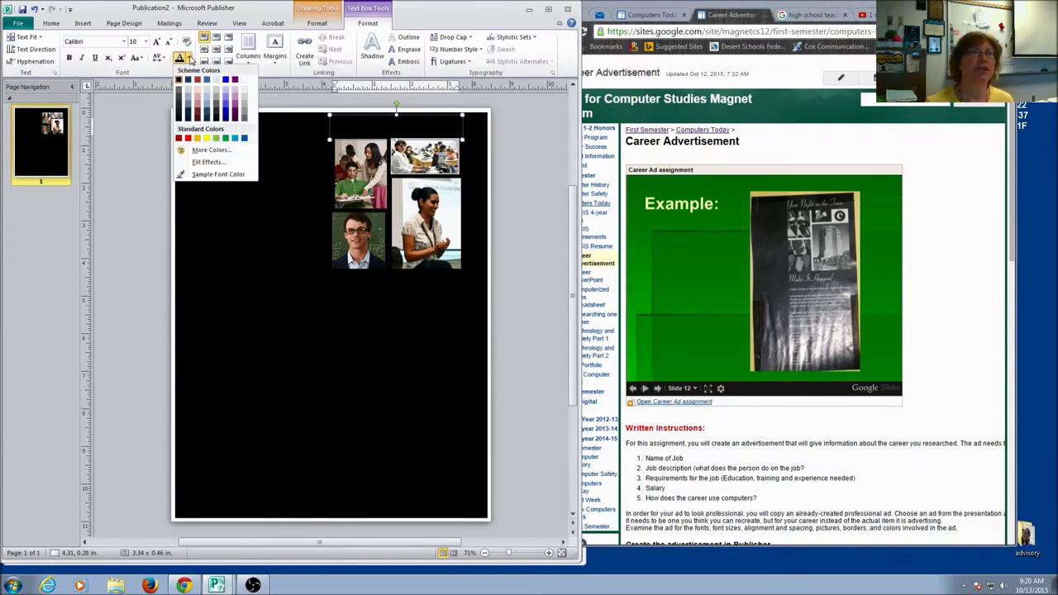
click(247, 86)
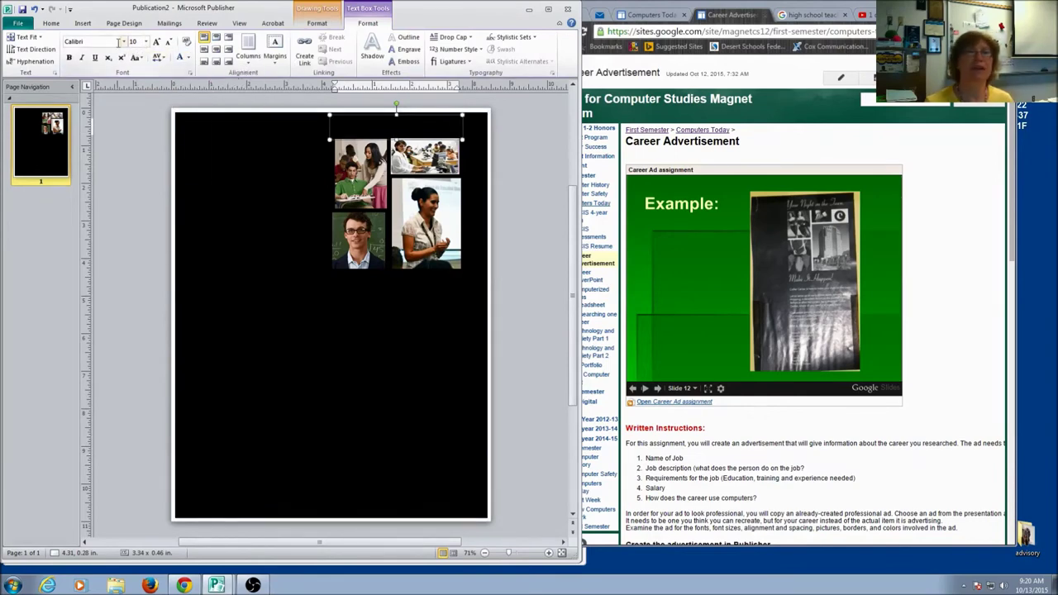
Step: Set the heading text box's font to Brush Script Std and enter "Make it happen!"
click(123, 41)
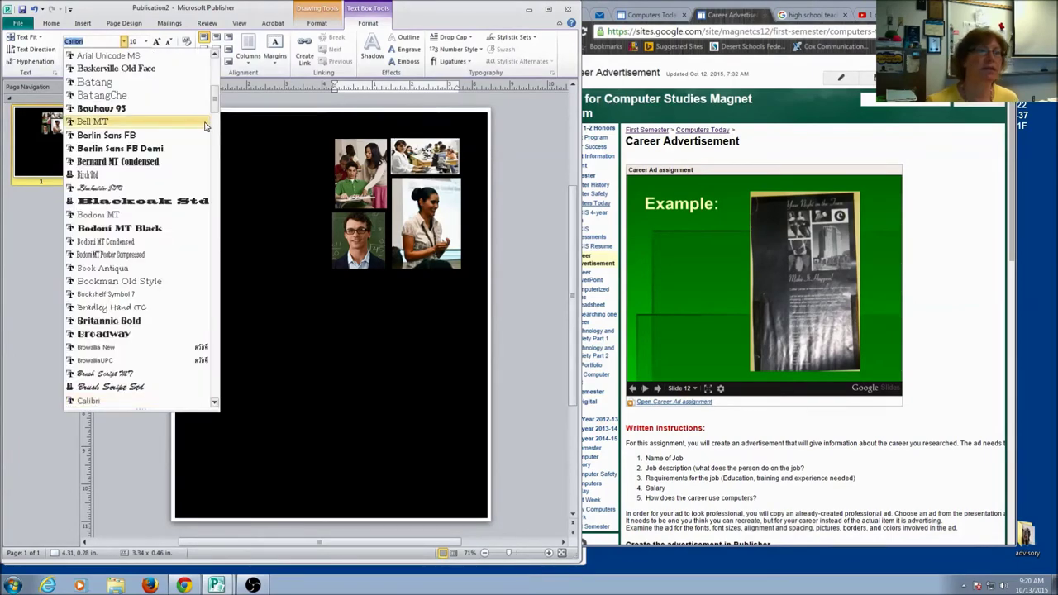
scroll(211, 120, down, 5)
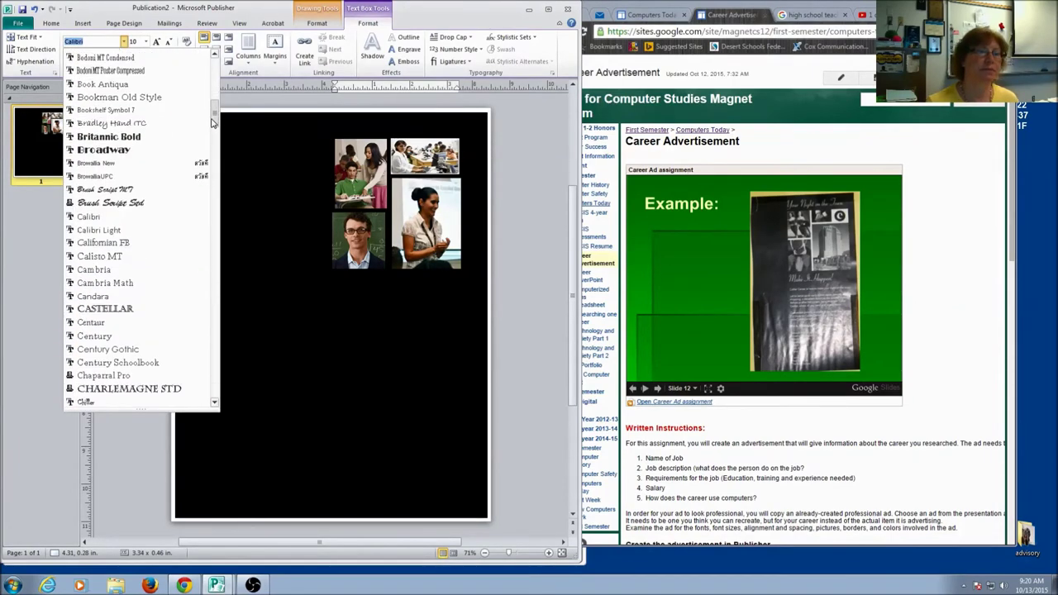
click(146, 205)
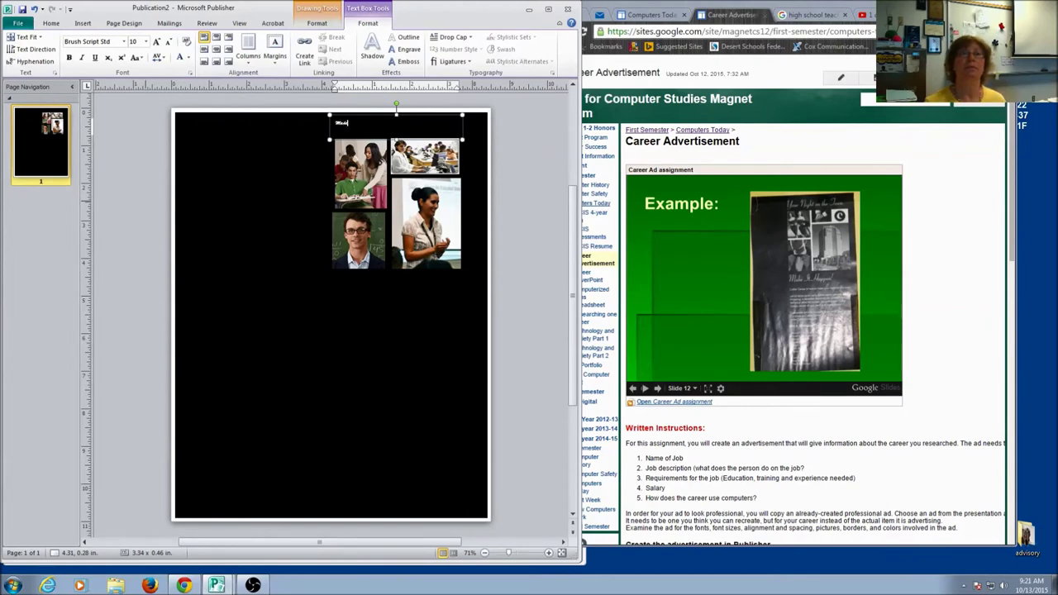
text(pen!)
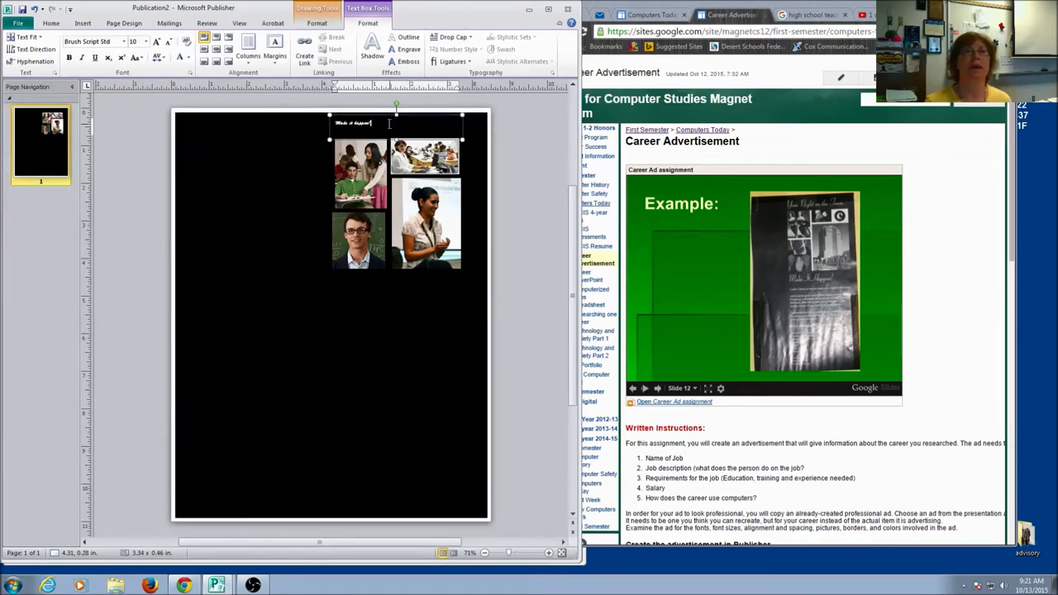
Step: Set the font size of the "Make it happen!" heading above the pictures to 26
drag(374, 124, 334, 124)
click(145, 41)
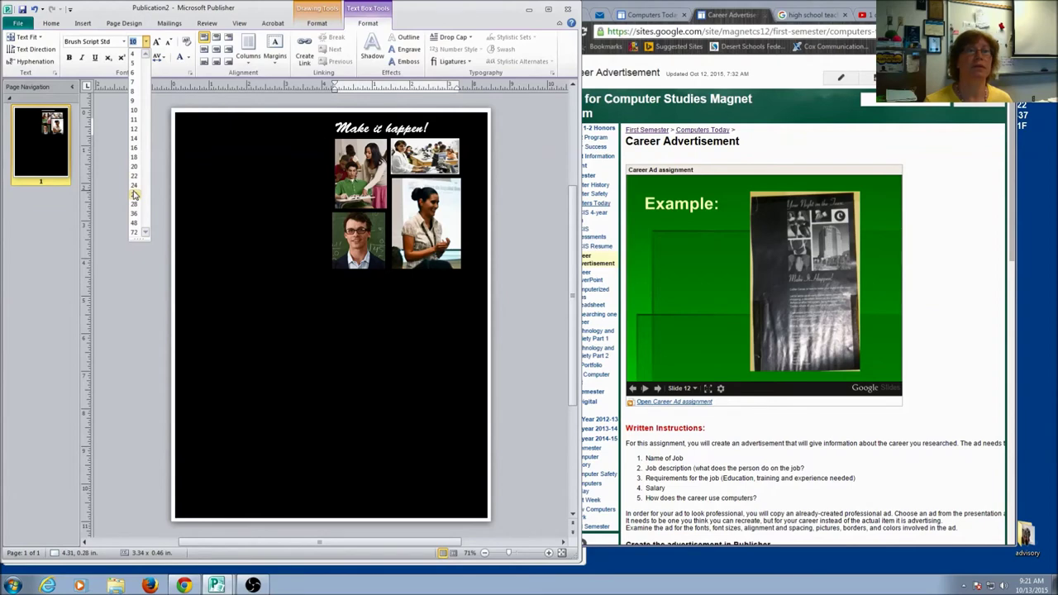
click(135, 193)
click(269, 274)
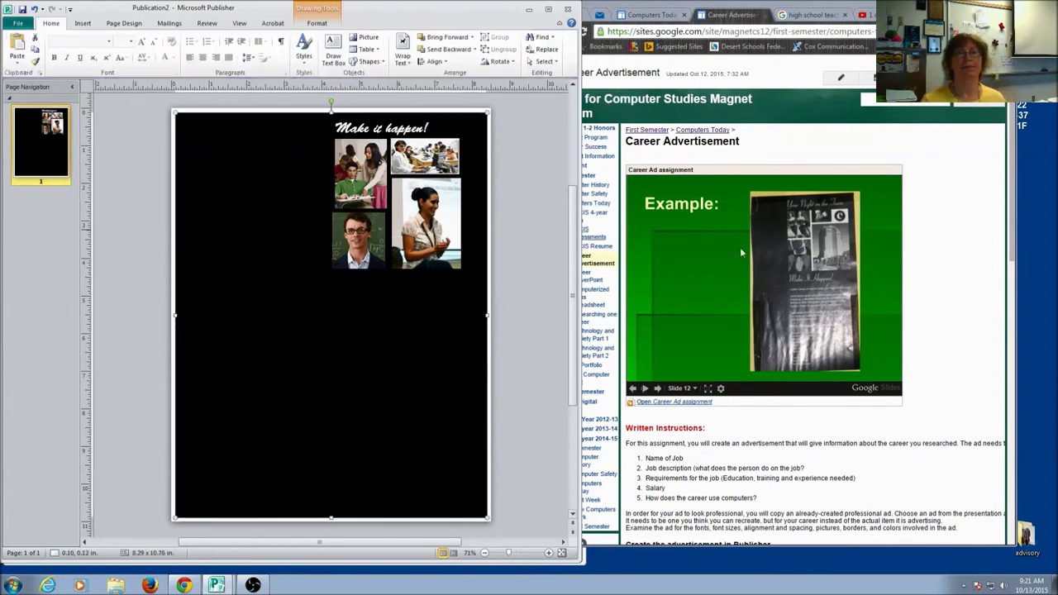
Step: Duplicate the "Make it happen!" heading and place the copy beneath the four pictures, about 4.47 in from the page's top
click(385, 119)
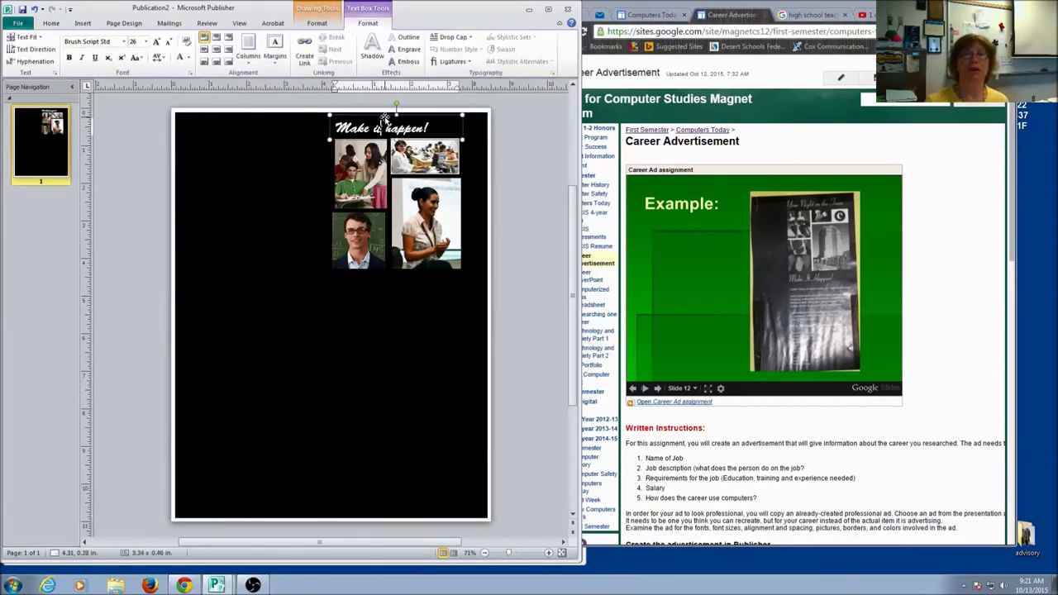
drag(384, 119, 382, 279)
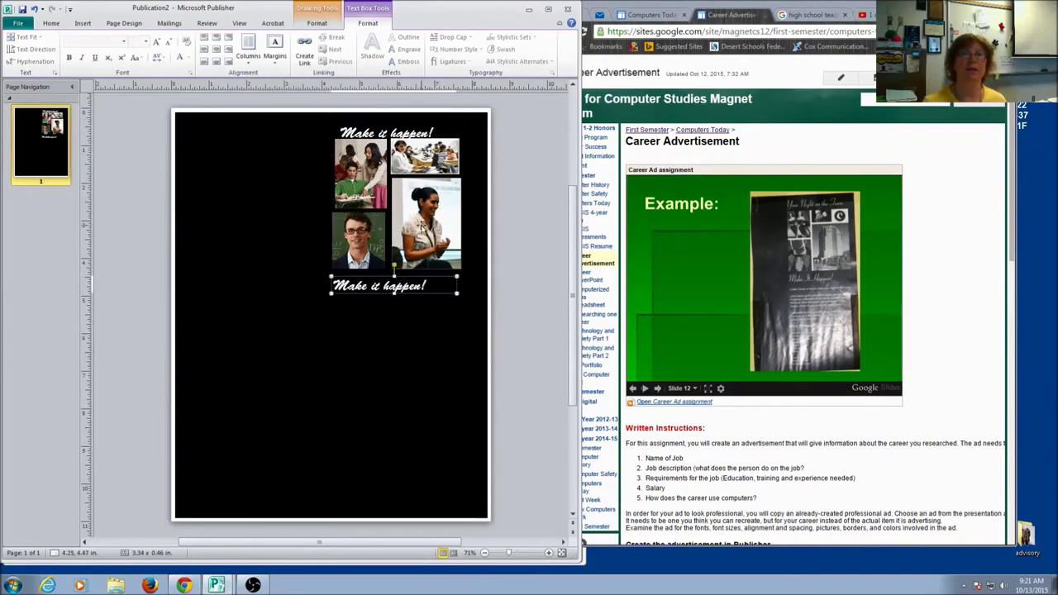
click(405, 123)
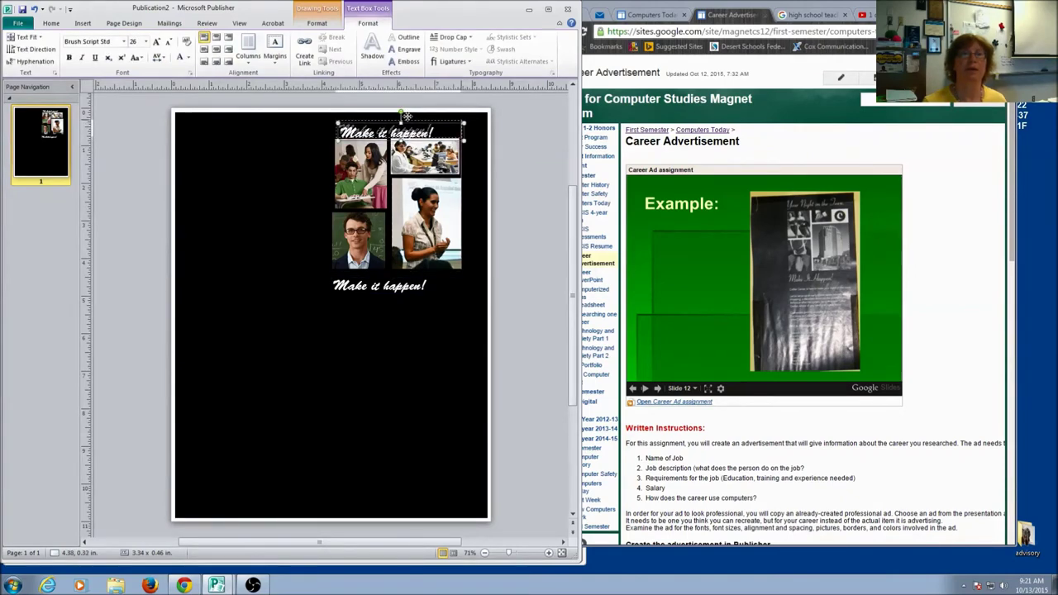
Step: Replace the text of the heading copy beneath the pictures with "High school teacher"
click(381, 285)
key(ctrl+a)
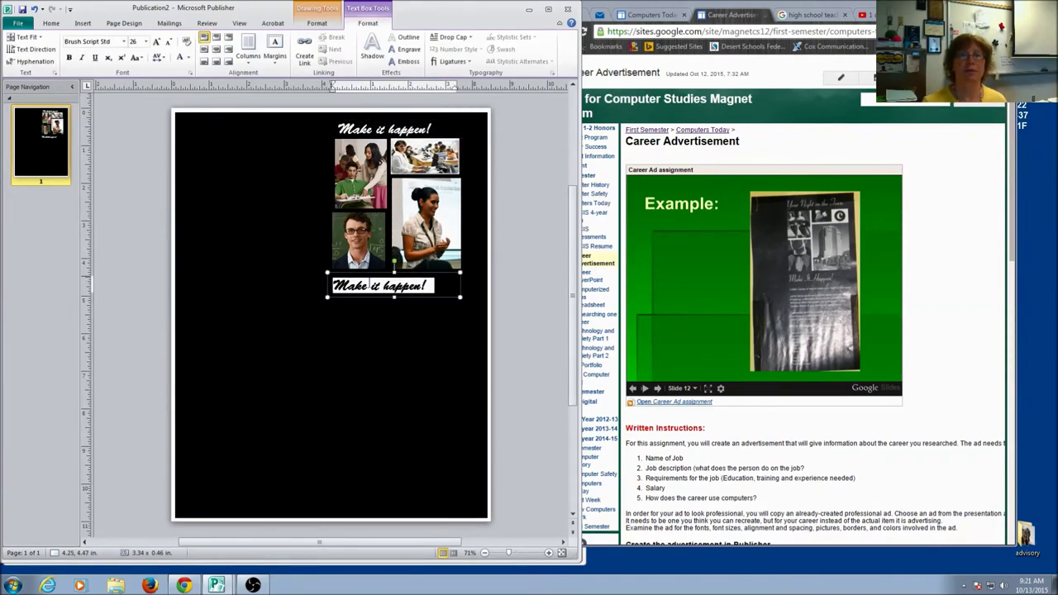
text(High sch)
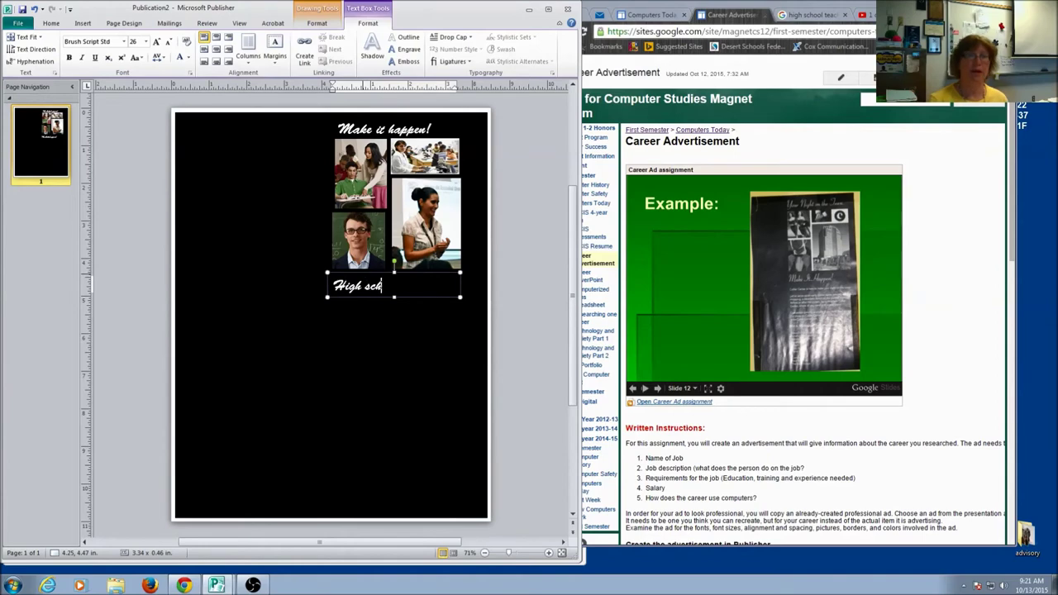
text(ool teacher)
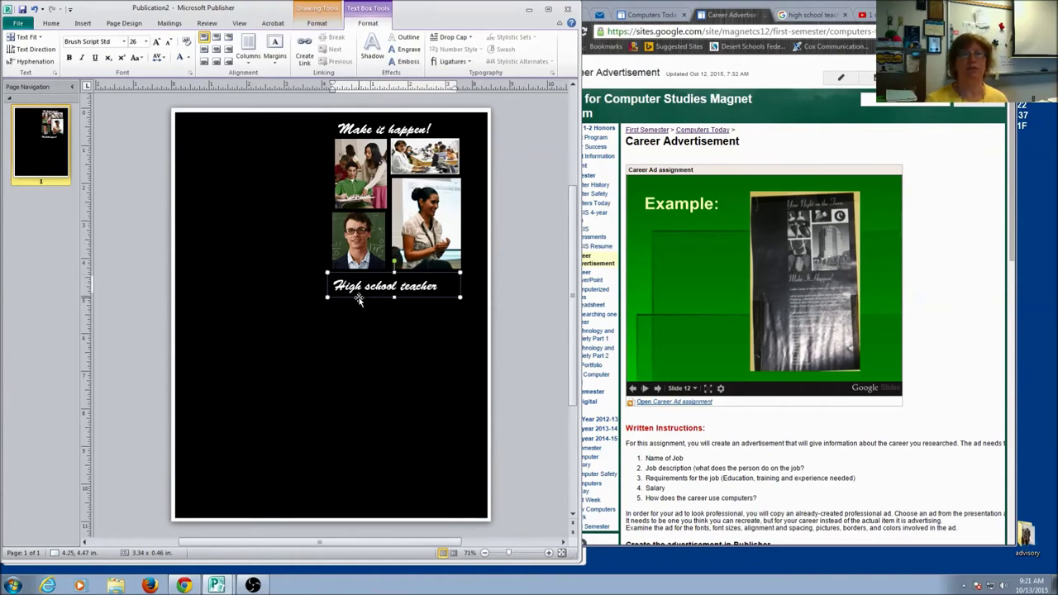
click(360, 332)
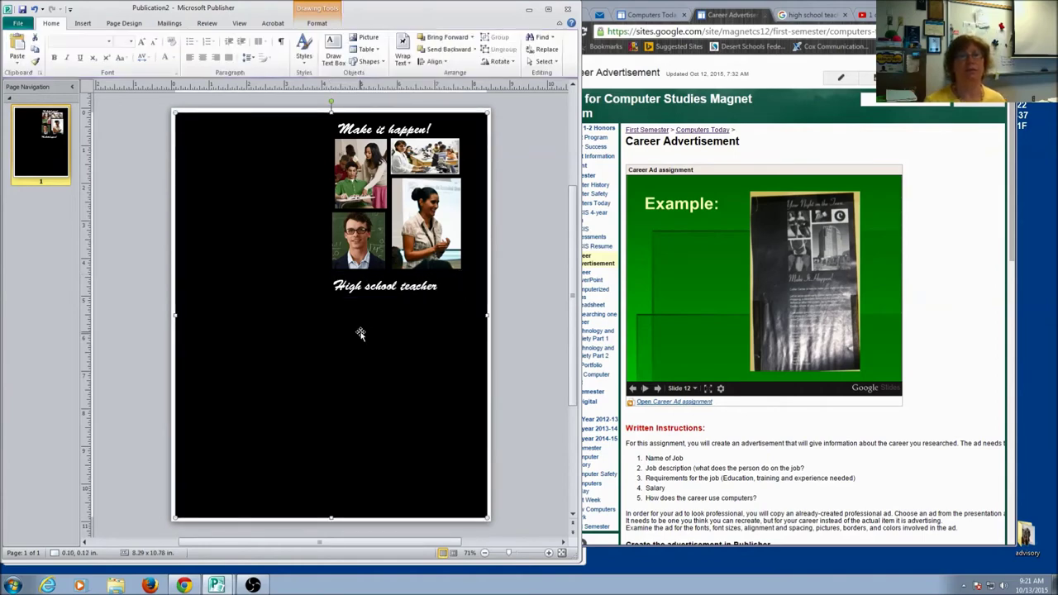
Step: Move "High school teacher" up out of the way and bring "Make it happen!" beneath the pictures, about 4.32 in from the page's top
click(384, 286)
drag(384, 286, 298, 136)
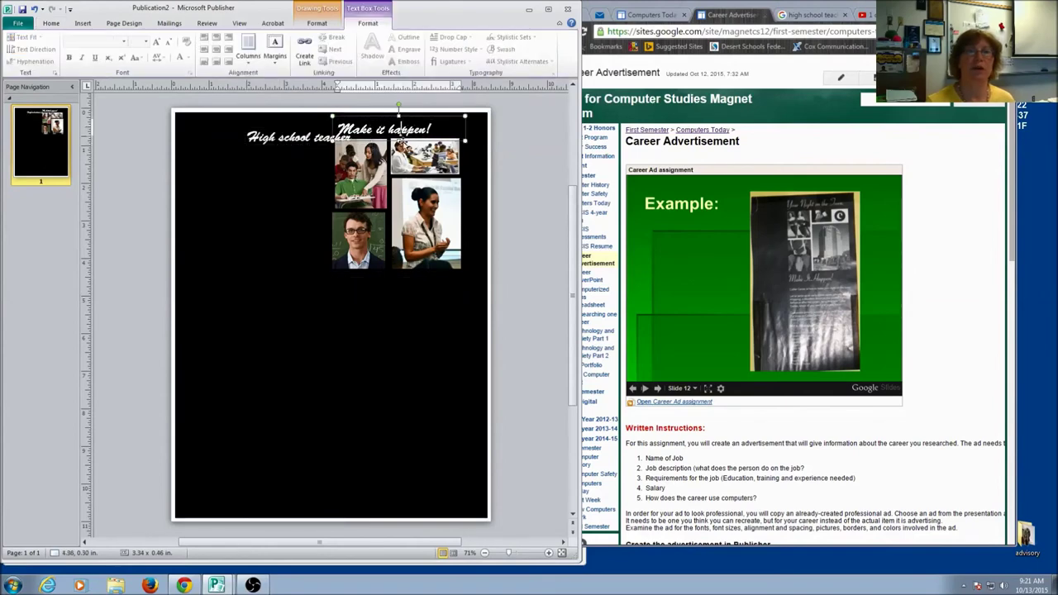
drag(416, 285, 401, 303)
click(35, 10)
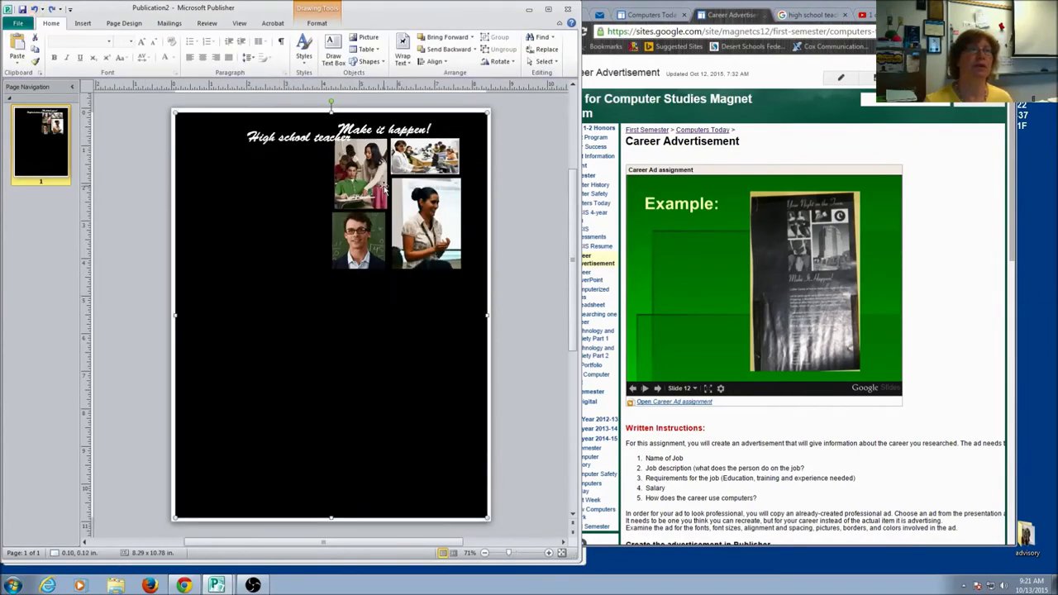
click(412, 118)
drag(411, 117, 407, 269)
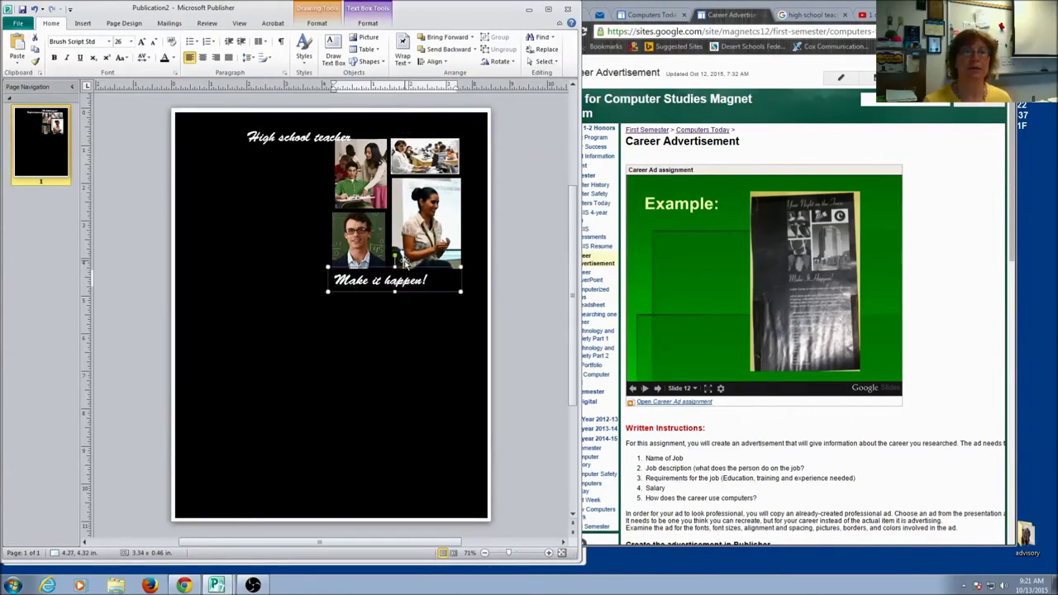
Step: Move the "High school teacher" heading directly above the four pictures, about 0.35 in from the page's top, leaving the black background in place
click(307, 130)
drag(313, 122, 327, 122)
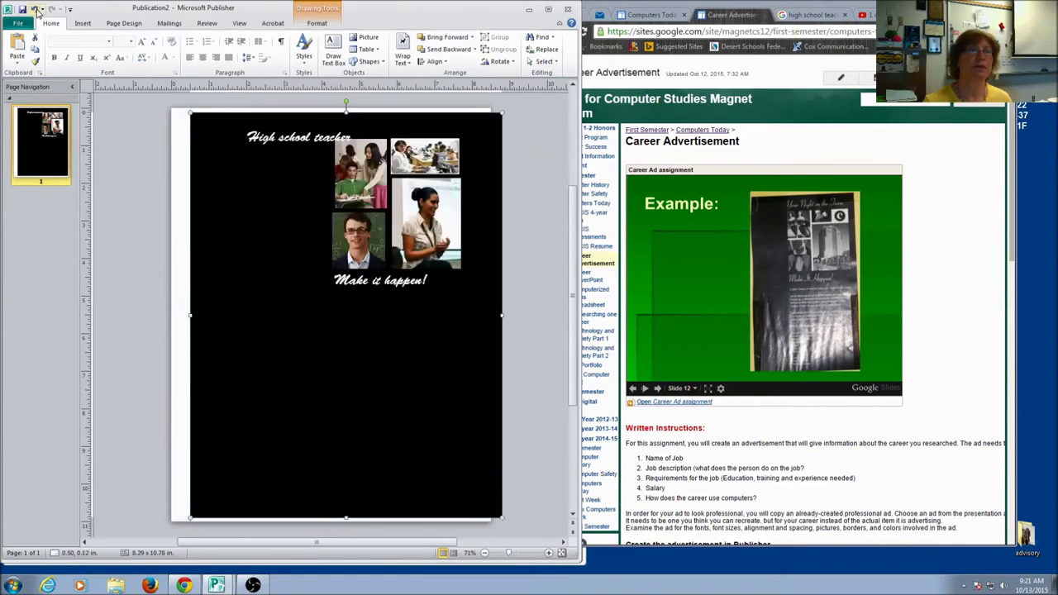
click(34, 8)
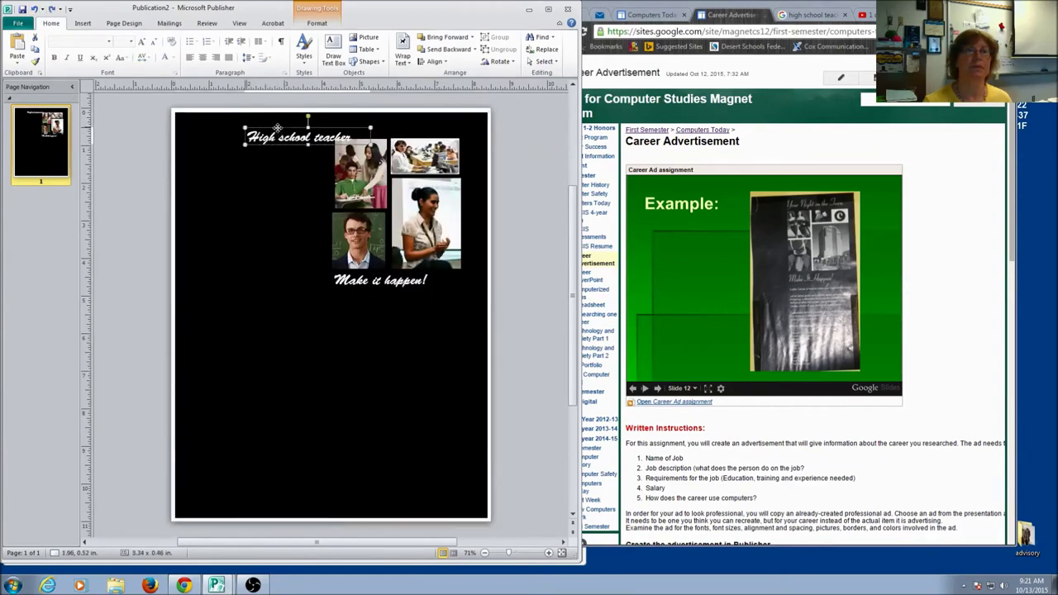
drag(278, 131, 366, 123)
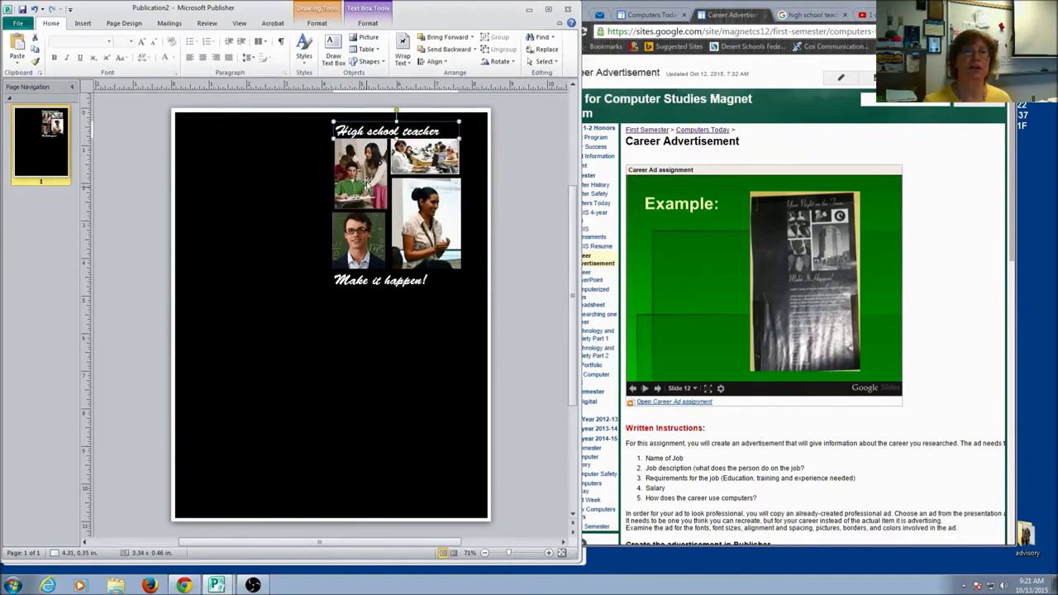
click(336, 333)
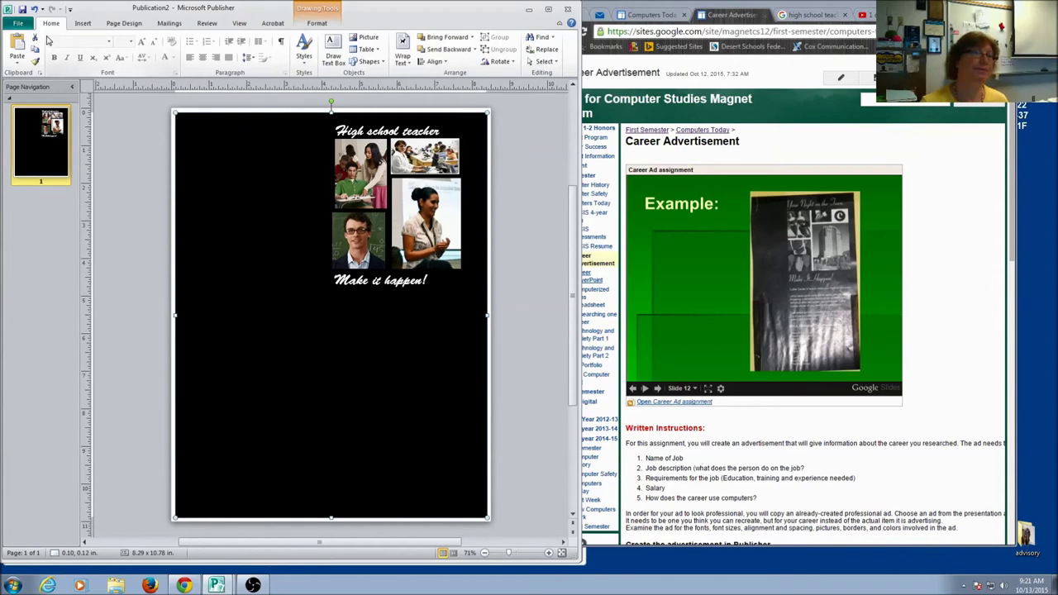
Step: Try font size 36 on the "High school teacher" heading and set it back to 26
click(442, 131)
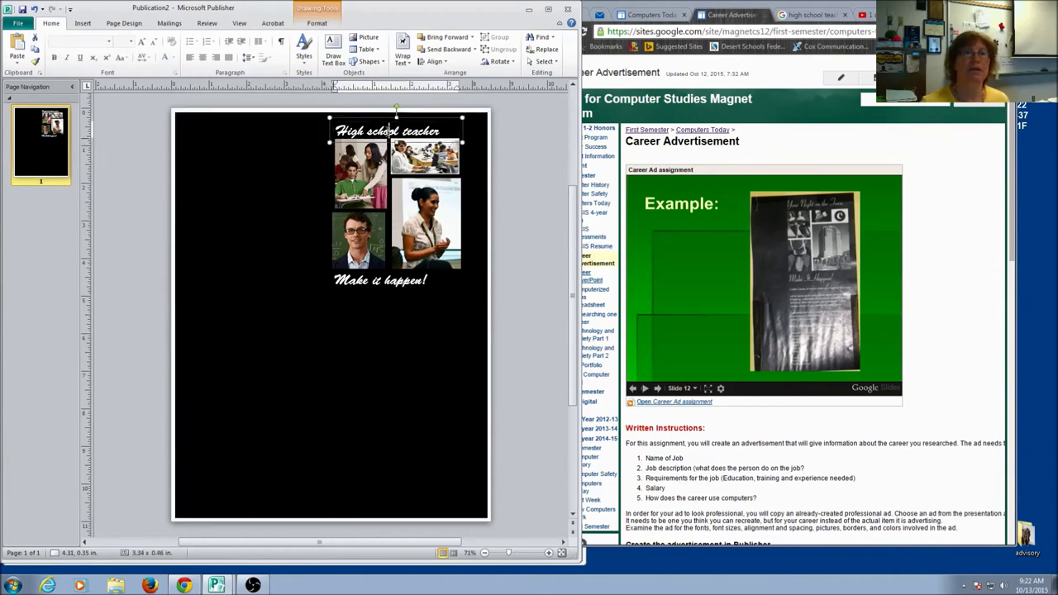
drag(442, 131, 339, 124)
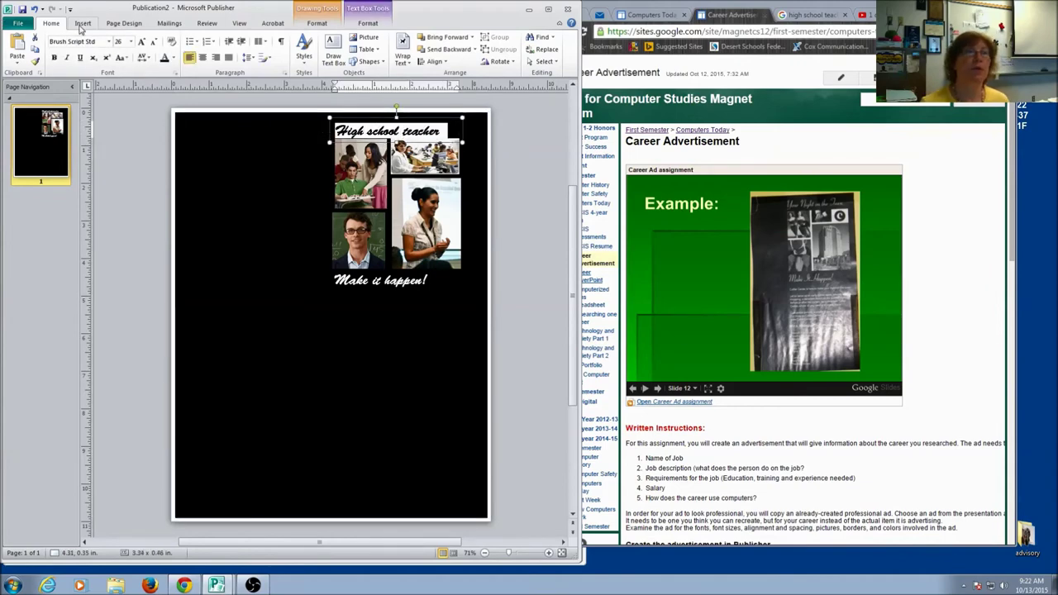
click(130, 42)
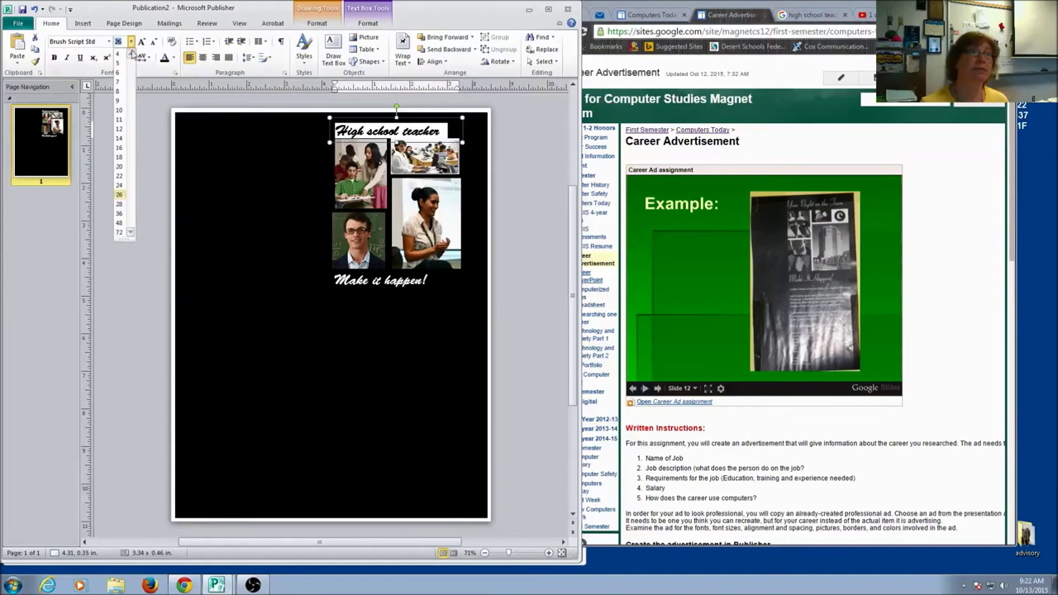
click(120, 214)
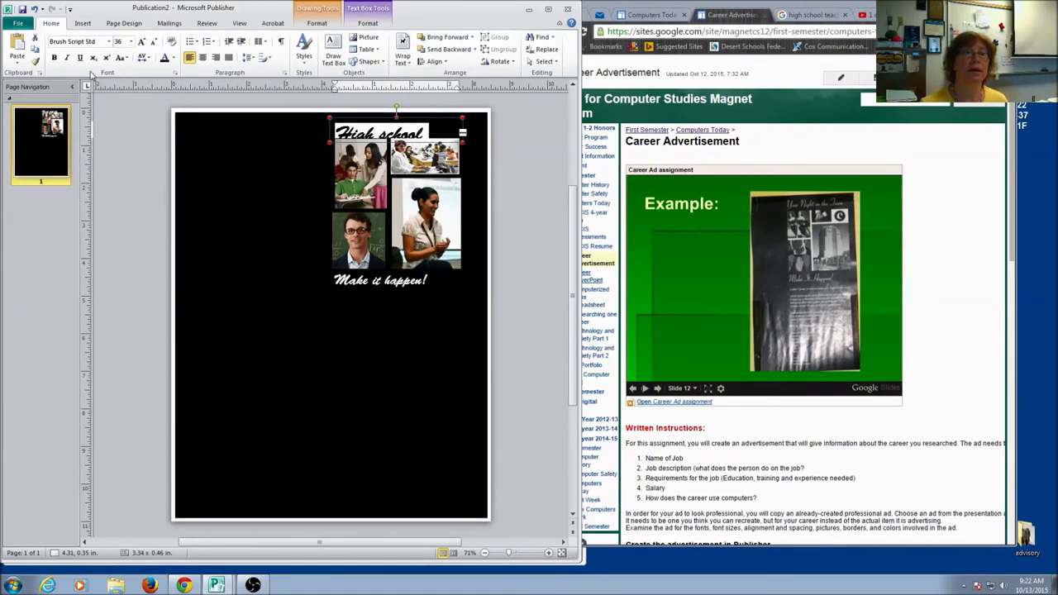
click(131, 41)
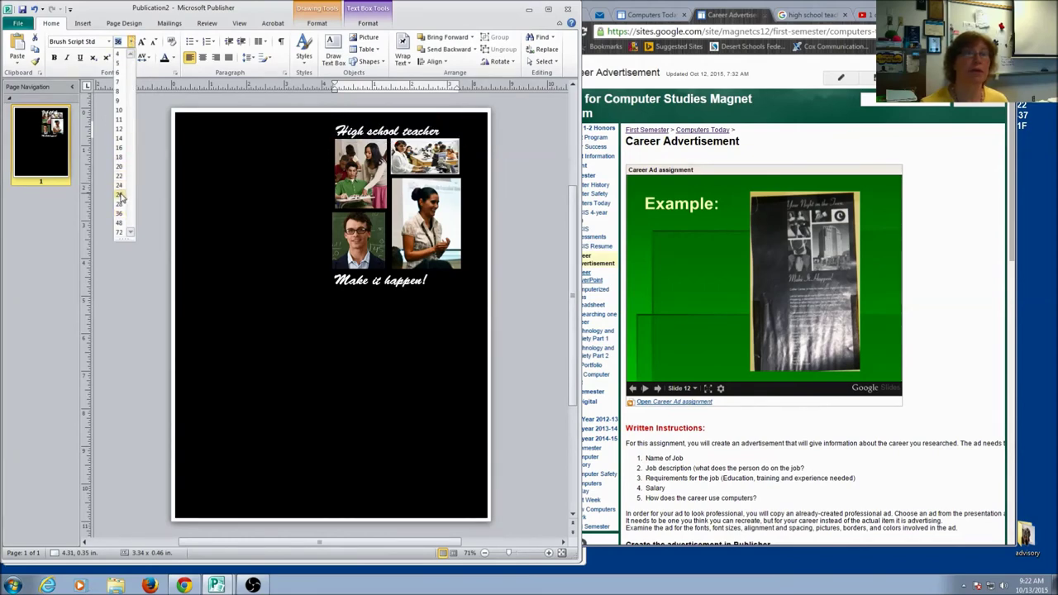
click(119, 200)
click(215, 194)
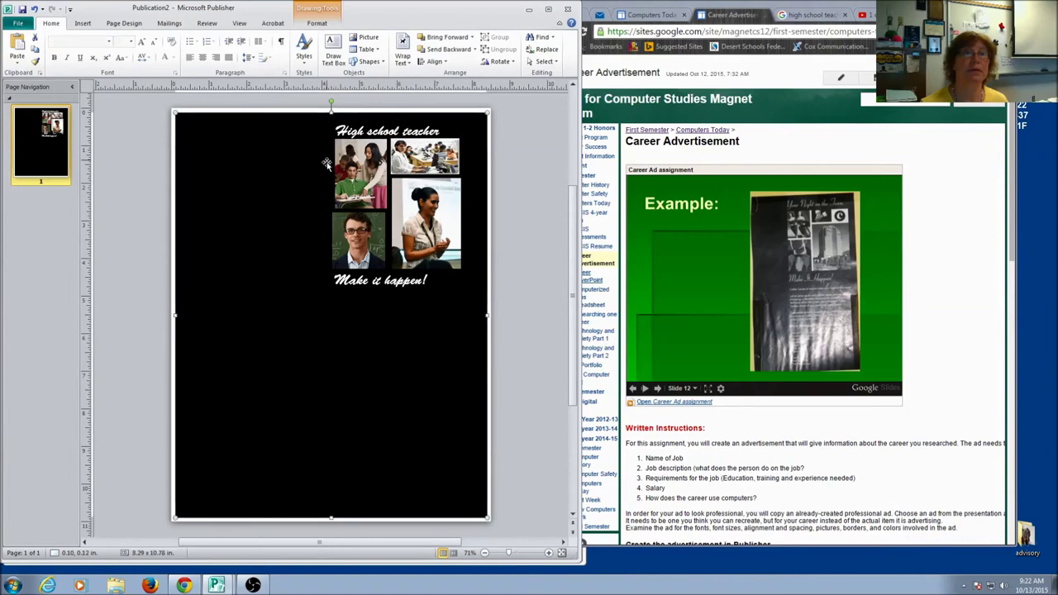
Step: Draw a text box about 3.58 x 5.54 in beneath the "Make it happen!" heading and begin its white text with "High"
click(83, 24)
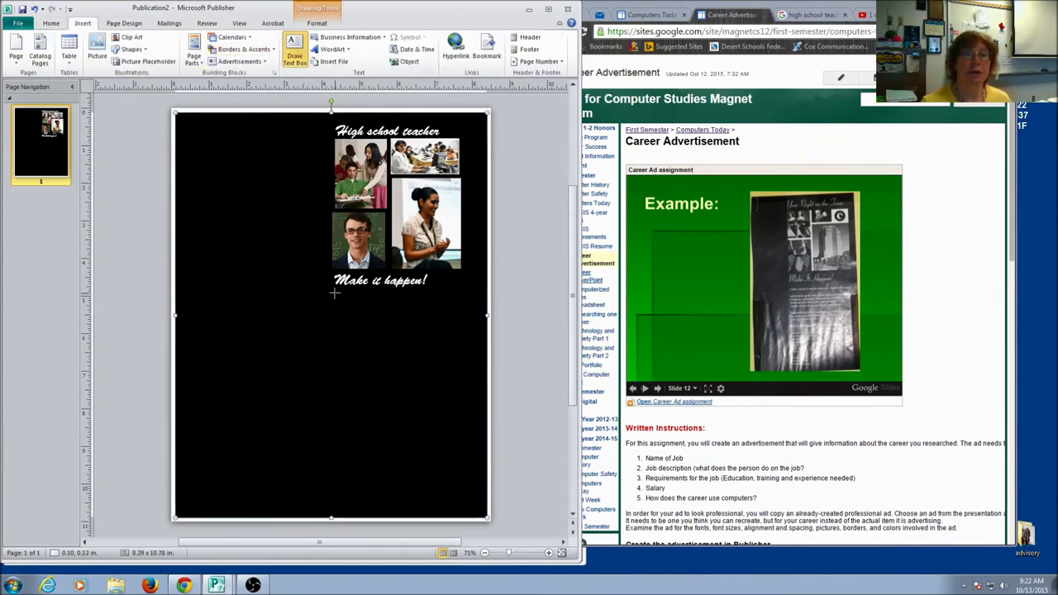
mouse_move(334, 292)
mouse_down()
mouse_move(422, 488)
mouse_move(472, 504)
mouse_up()
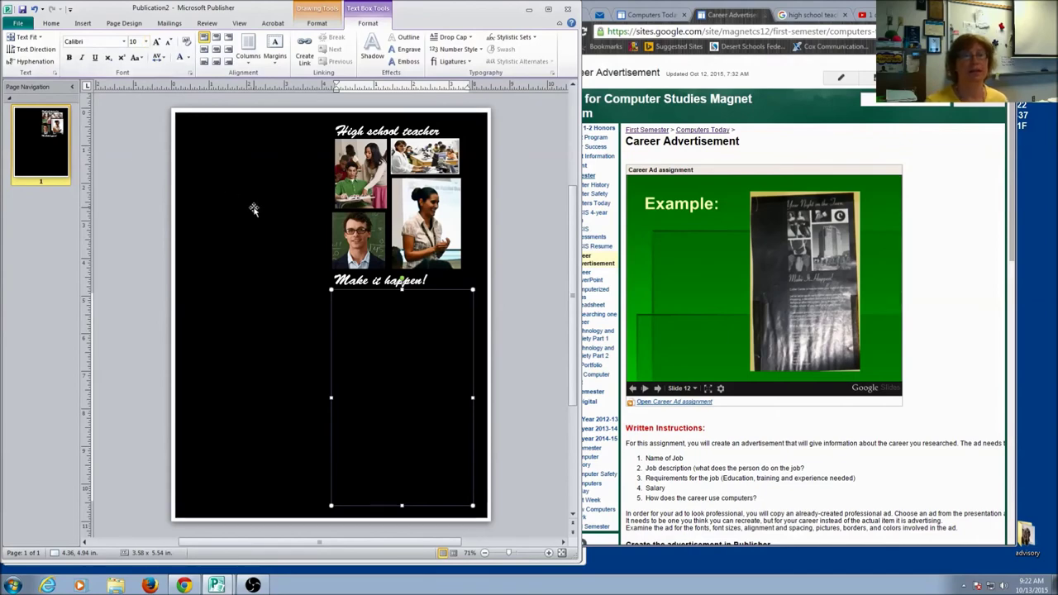
drag(344, 299, 349, 303)
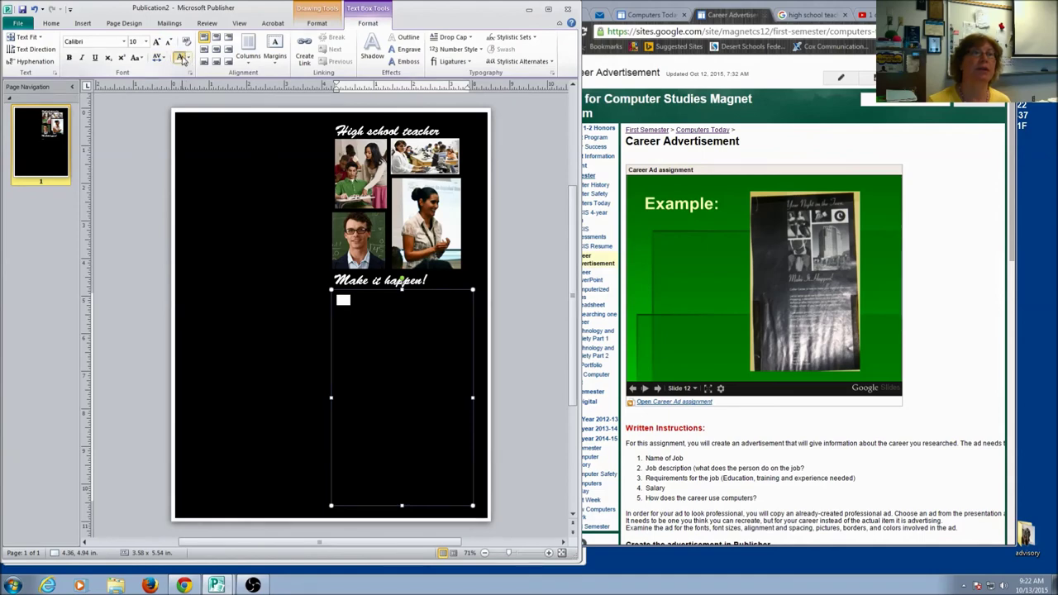
text(High)
click(350, 299)
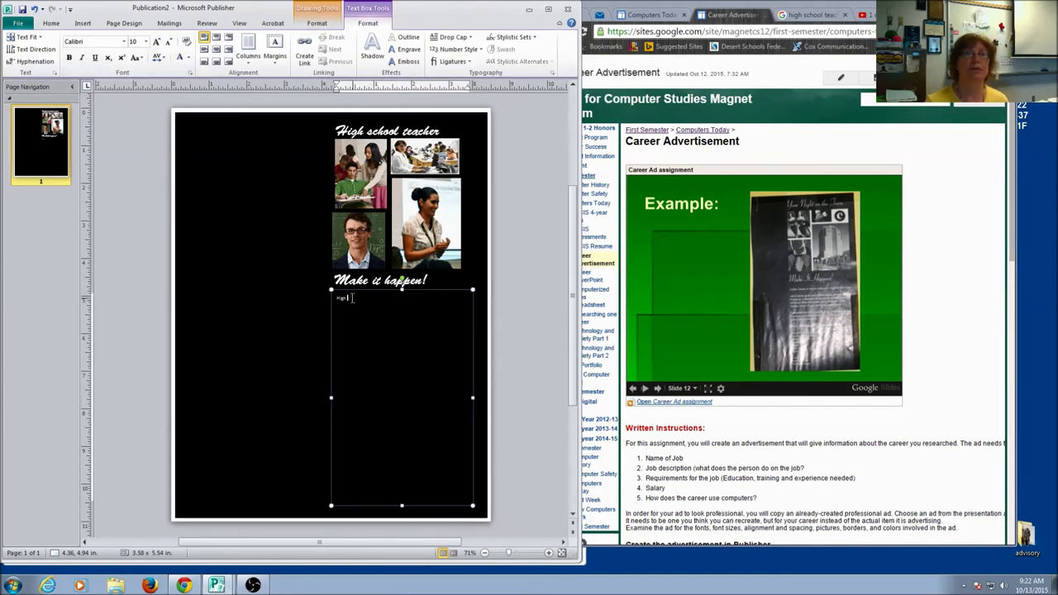